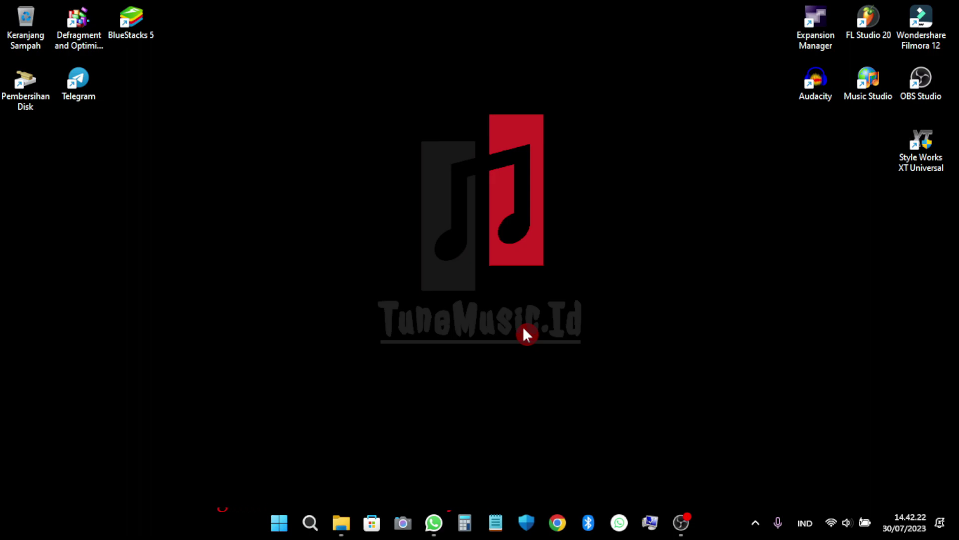
Open WhatsApp to read the chat message asking how to convert a YEP-format instrument, and close it.
click(434, 523)
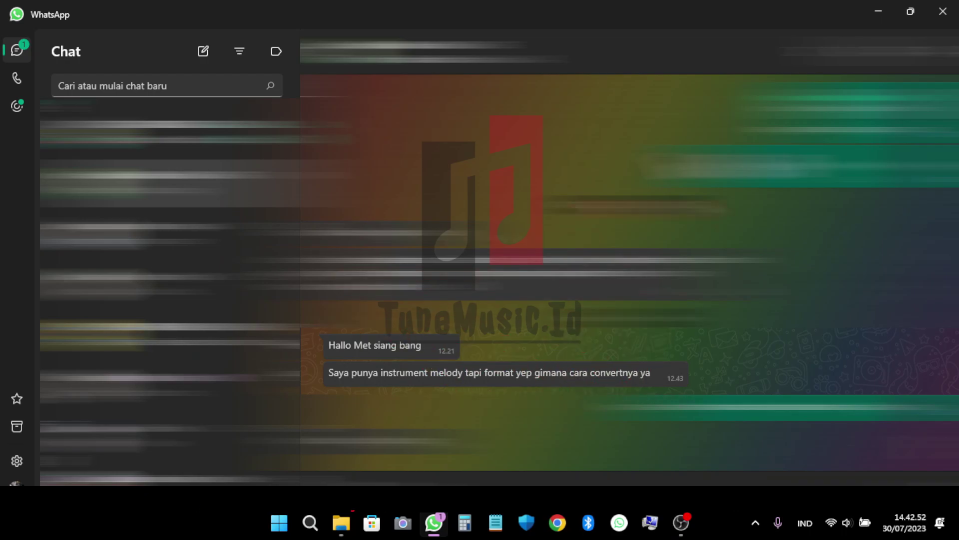
click(943, 11)
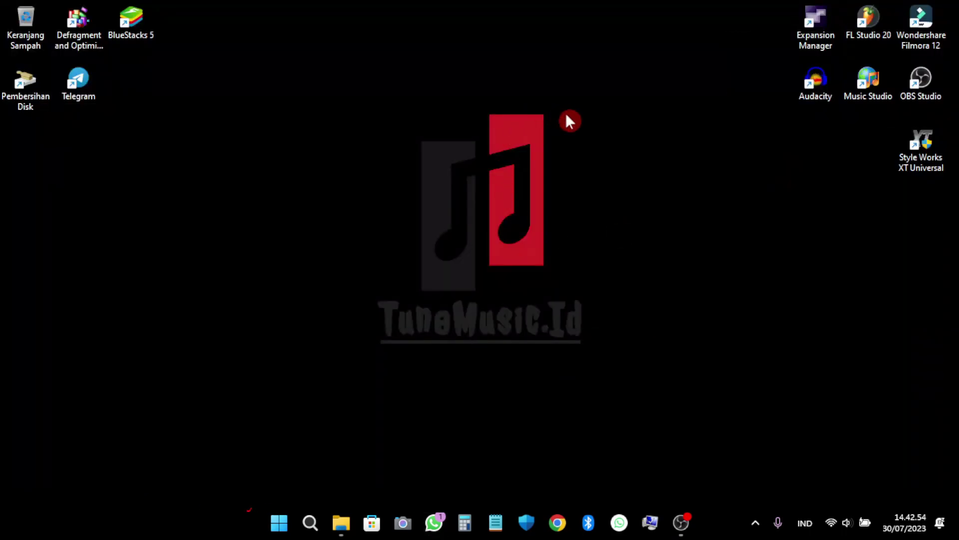
right_click(566, 116)
click(572, 209)
right_click(604, 218)
click(648, 289)
Switch to File Explorer to examine the YEP files in the YEP 950-750-5 folder, and close the window.
click(341, 523)
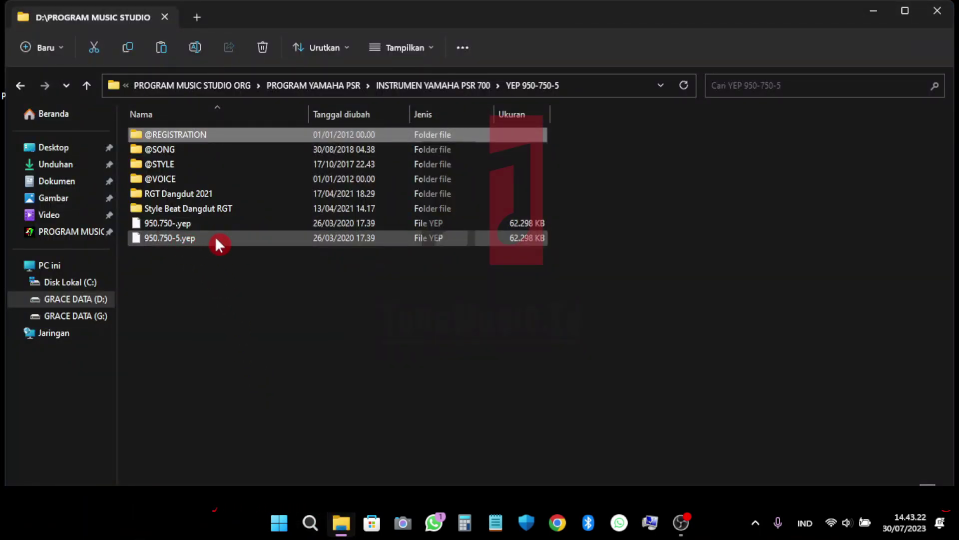
click(937, 11)
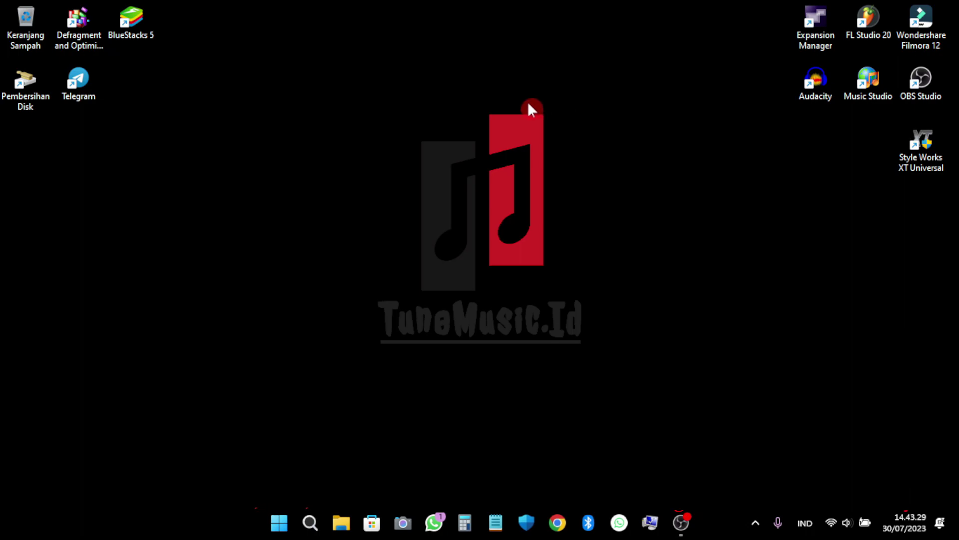
right_click(550, 88)
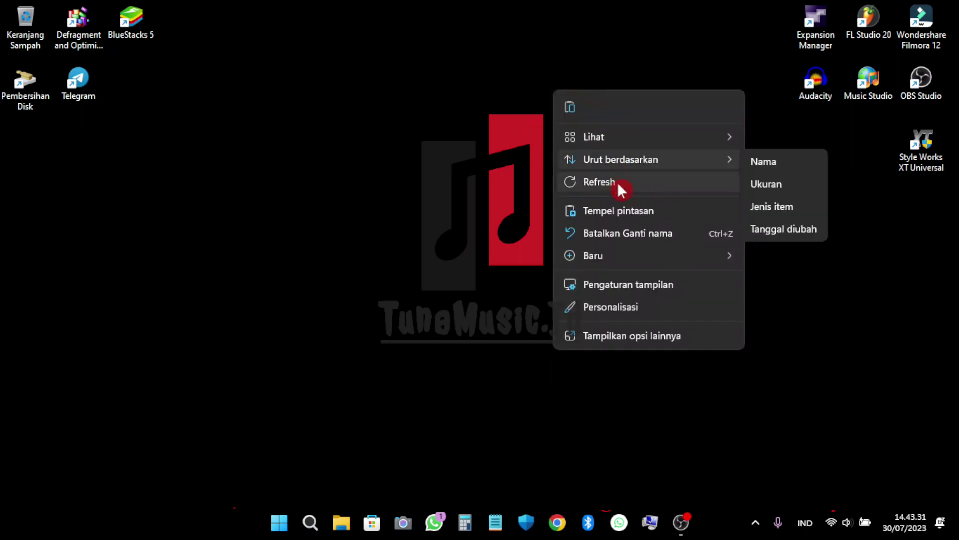
click(615, 184)
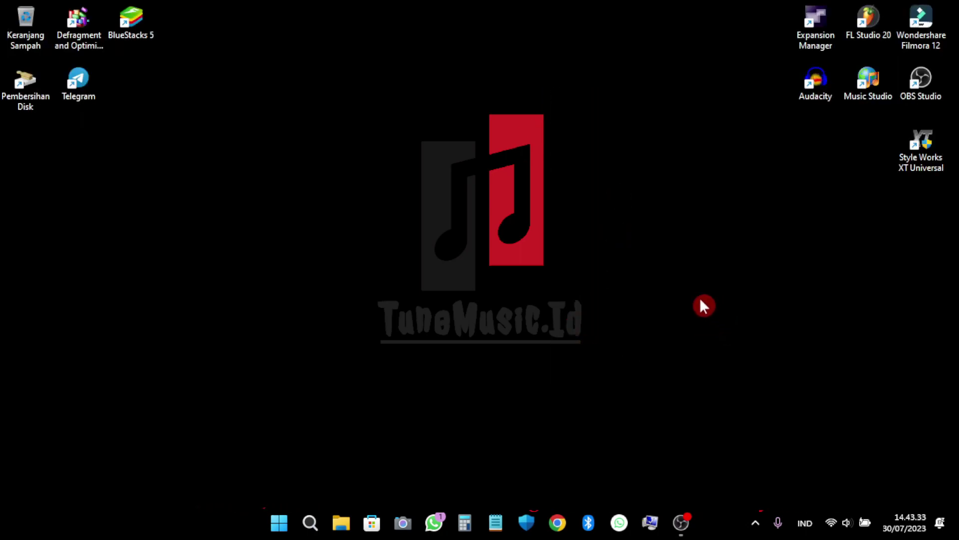
Launch Yamaha Expansion Manager and import the pack file 950.750-.yep from the YEP 950-750-5 folder.
double_click(816, 23)
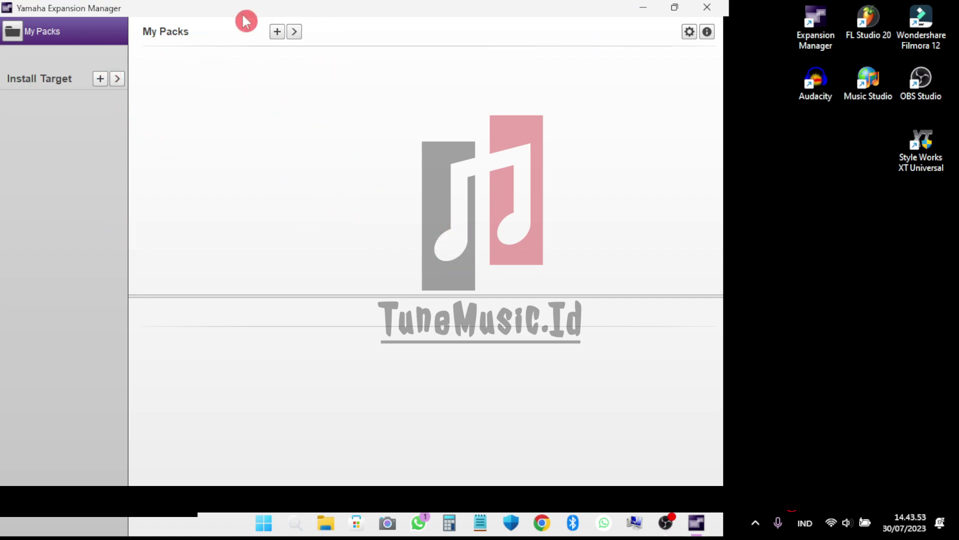
click(278, 33)
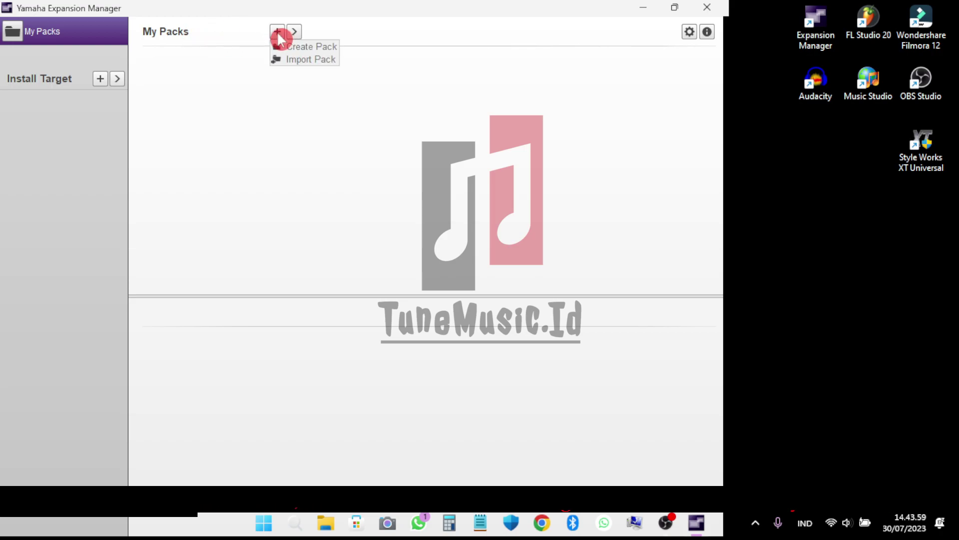
click(310, 59)
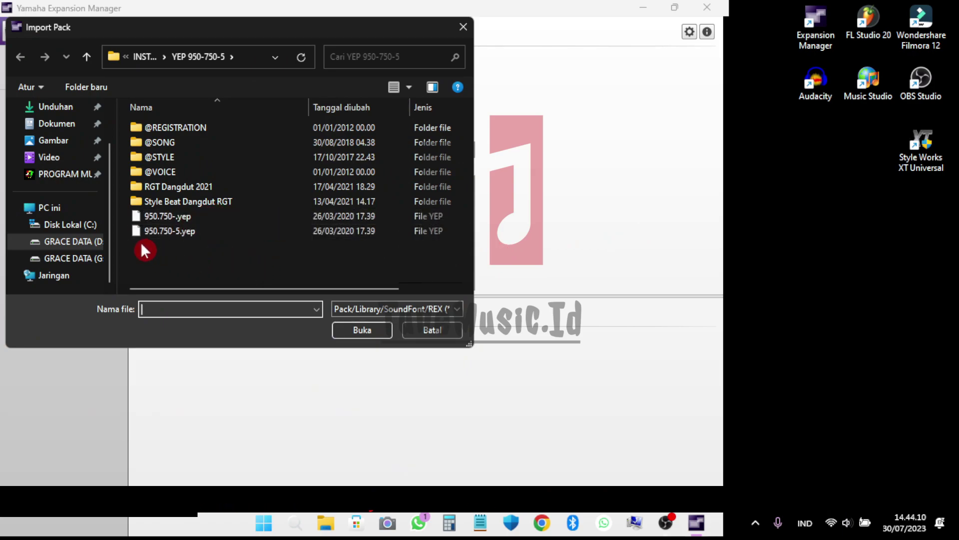
click(175, 220)
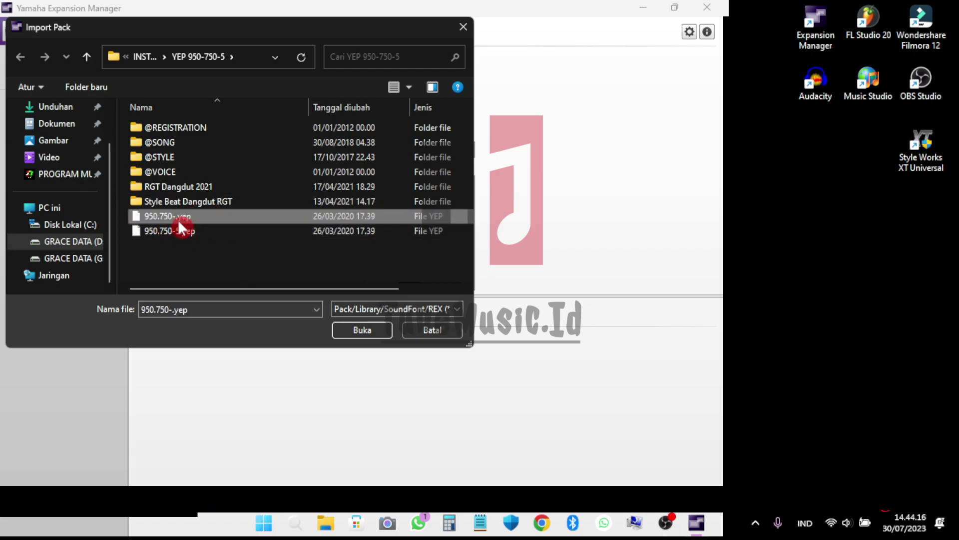
click(364, 331)
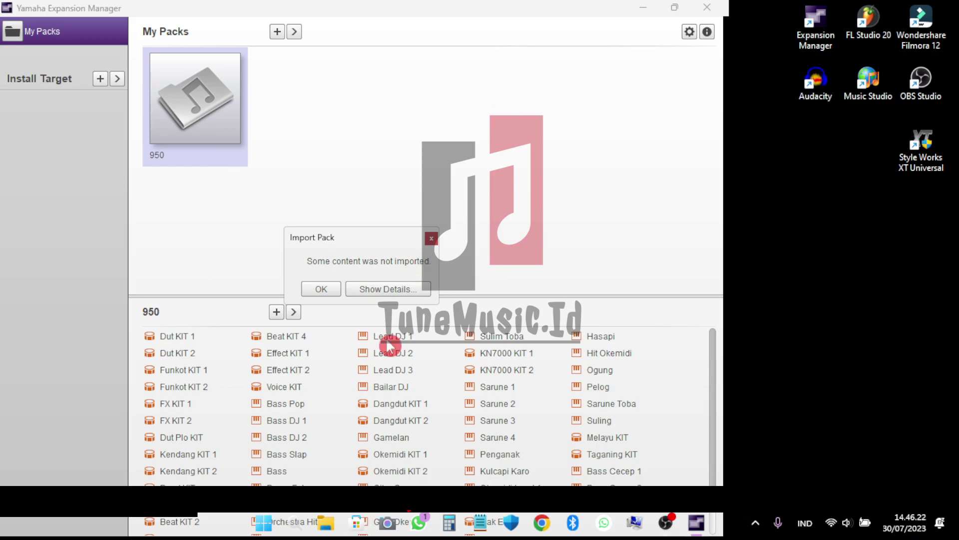
click(326, 291)
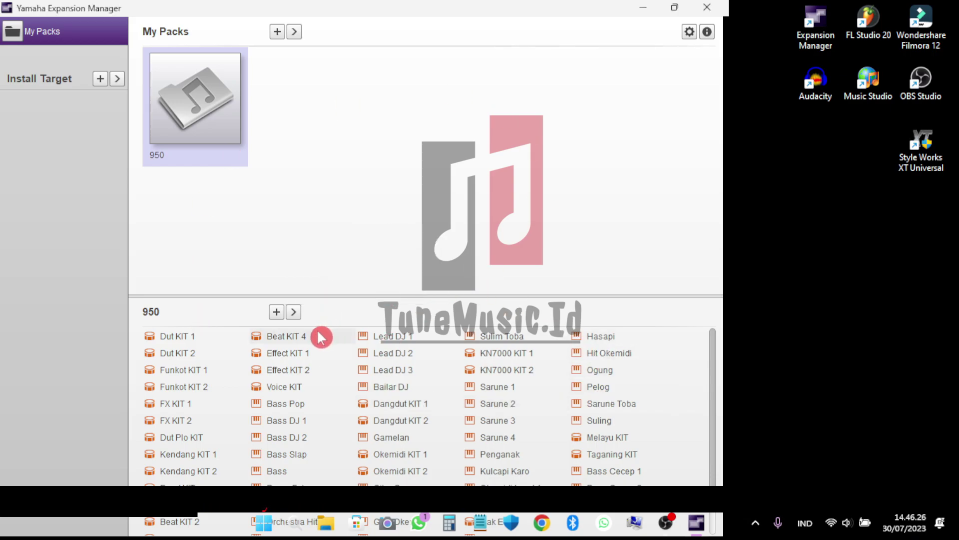
Open the Dut KIT 1 drum kit of pack 950, audition its keys and return to the pack's voice list.
scroll(222, 387, down, 1)
scroll(200, 390, up, 1)
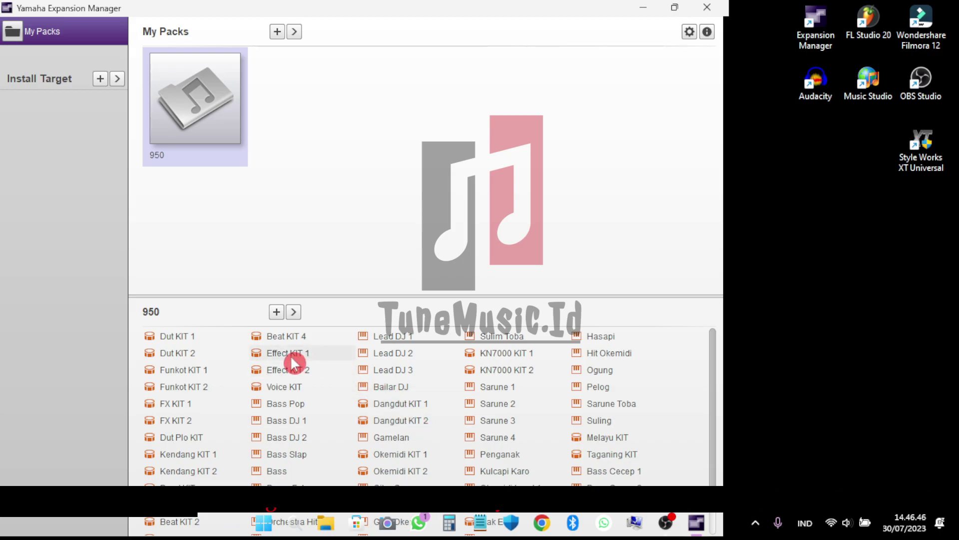
click(176, 338)
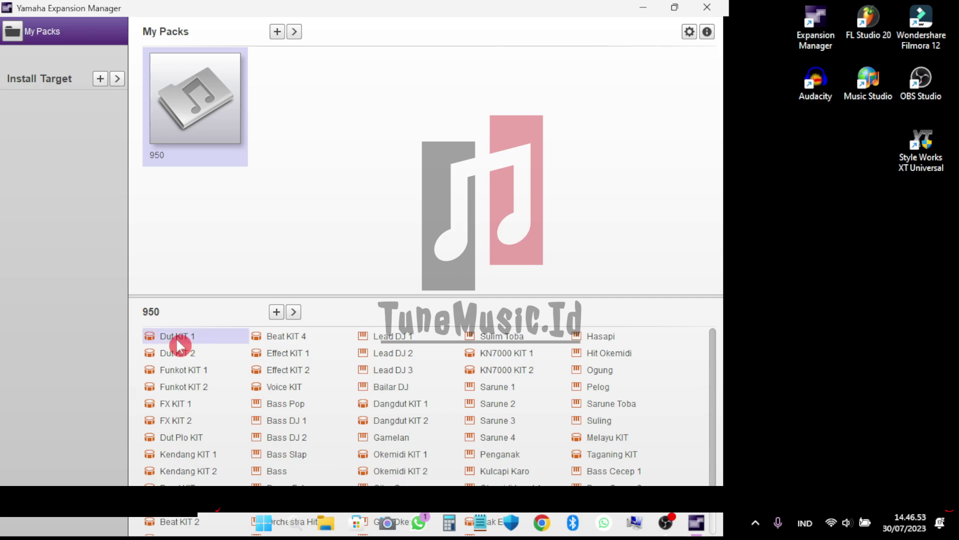
double_click(175, 337)
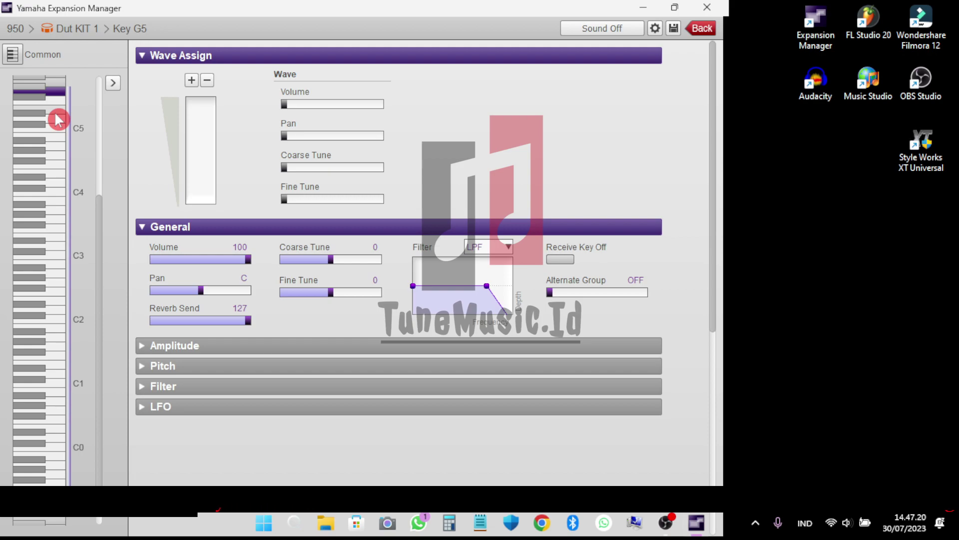
drag(56, 115, 55, 297)
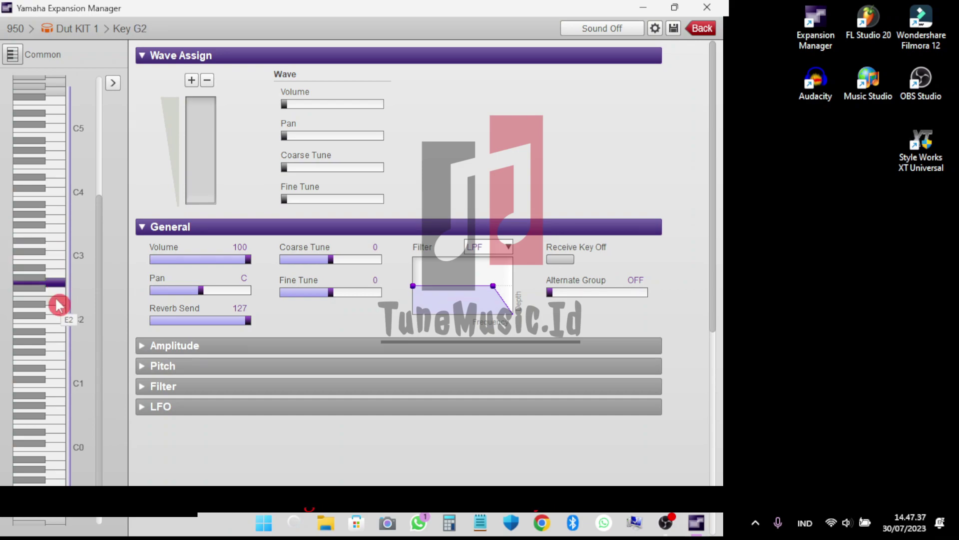
drag(56, 256, 52, 111)
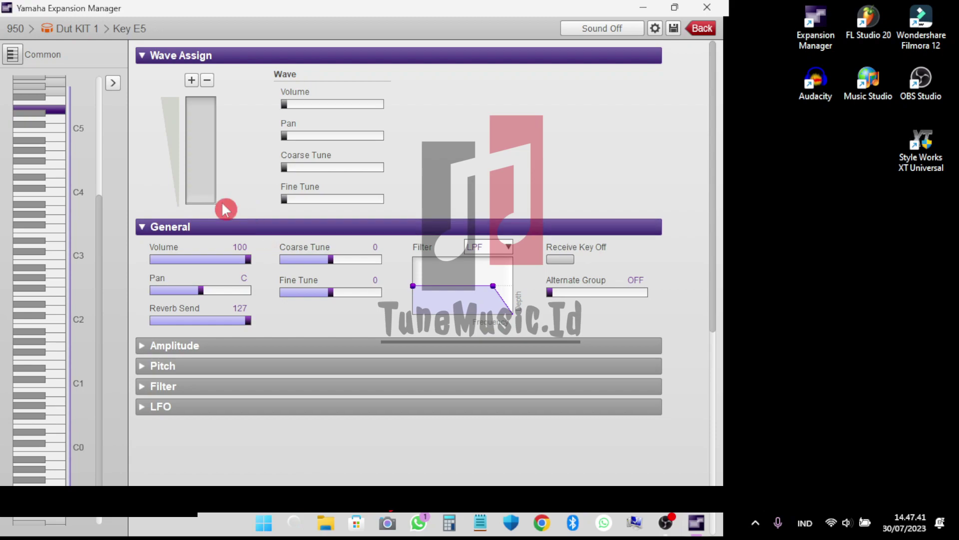
mouse_move(39, 214)
mouse_down()
mouse_move(52, 188)
mouse_move(52, 217)
mouse_up()
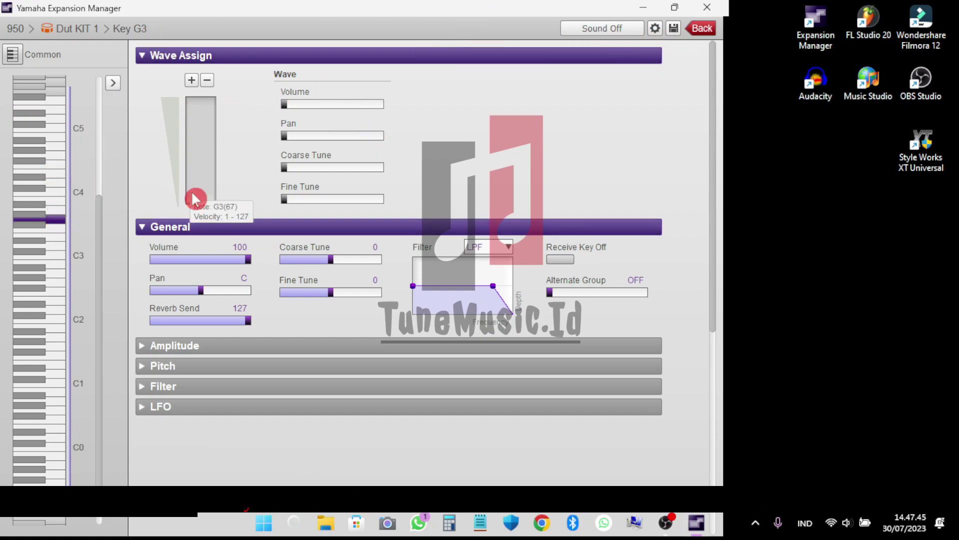
click(699, 29)
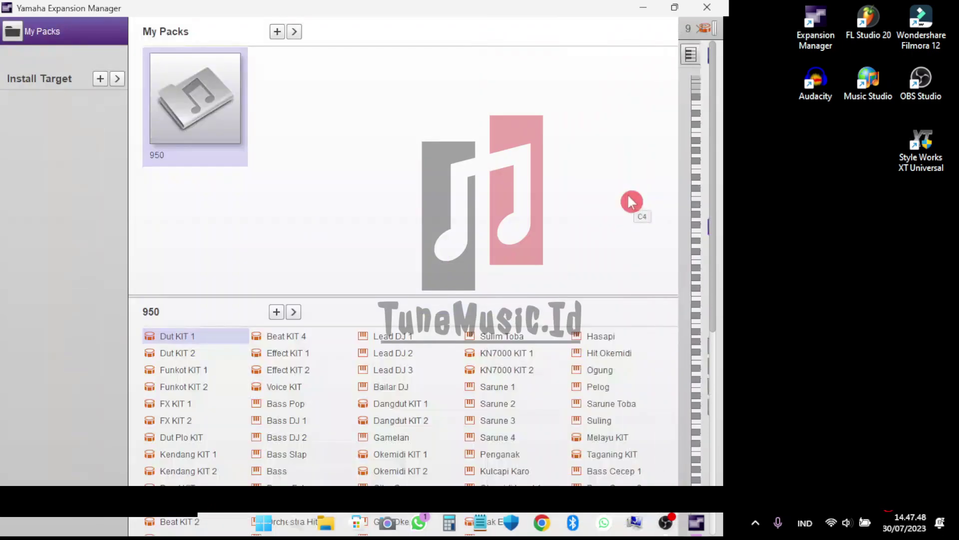
Open the Funkot KIT 1 drum kit and audition keys across its keyboard.
click(181, 370)
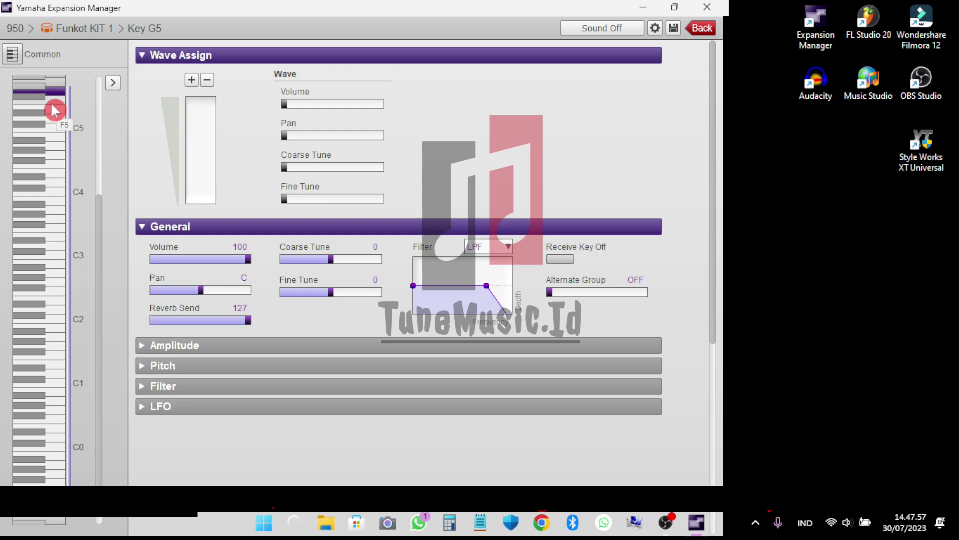
click(50, 128)
click(47, 147)
click(49, 183)
click(50, 201)
click(50, 193)
click(56, 231)
click(54, 244)
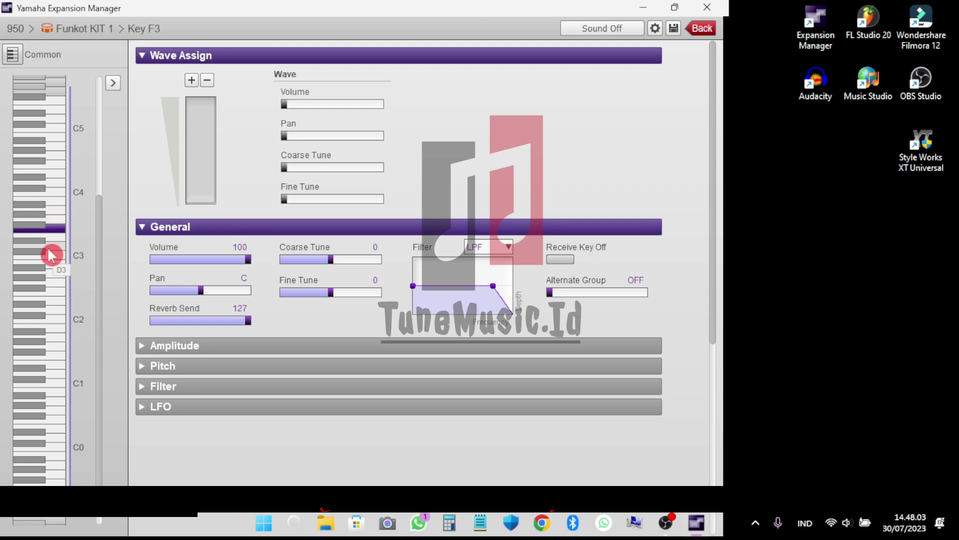
click(55, 273)
click(54, 305)
click(53, 330)
click(46, 282)
click(42, 214)
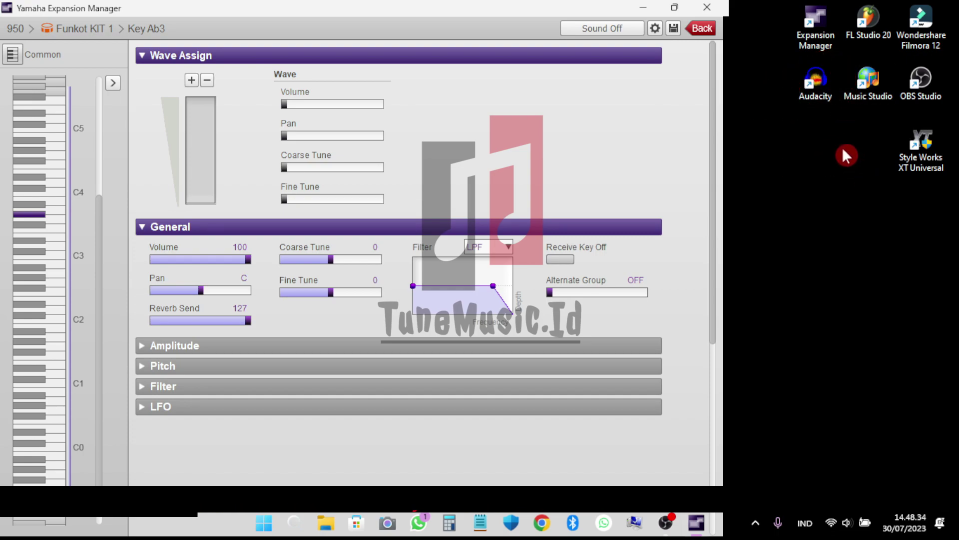
Launch Audacity and start recording a new audio track.
double_click(815, 83)
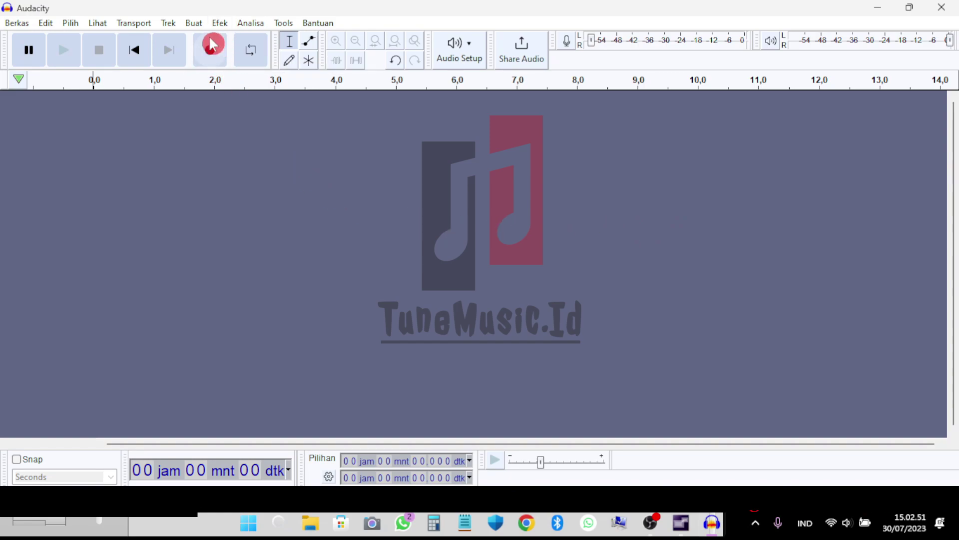
click(210, 51)
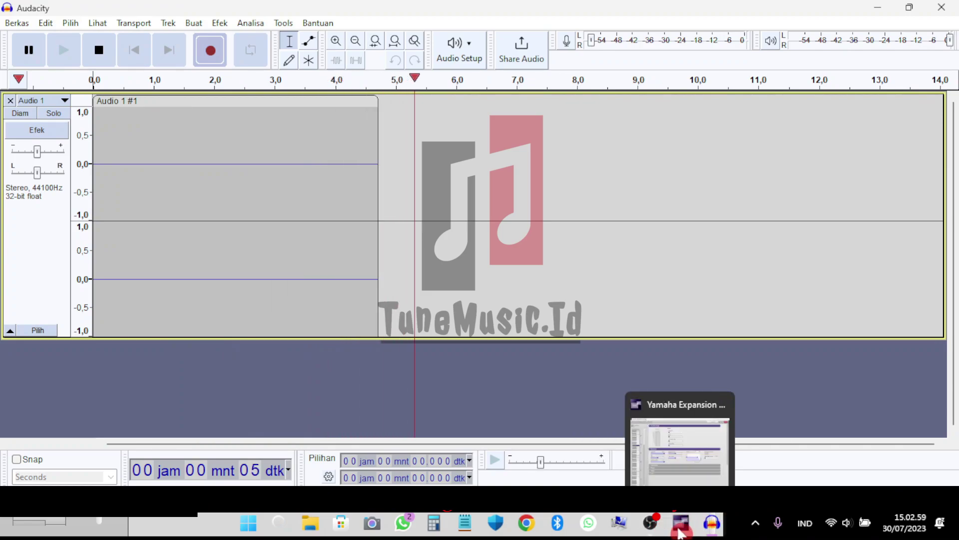
Play a series of Funkot KIT 1 keys in Yamaha Expansion Manager to capture them in Audacity, and stop the recording.
click(680, 532)
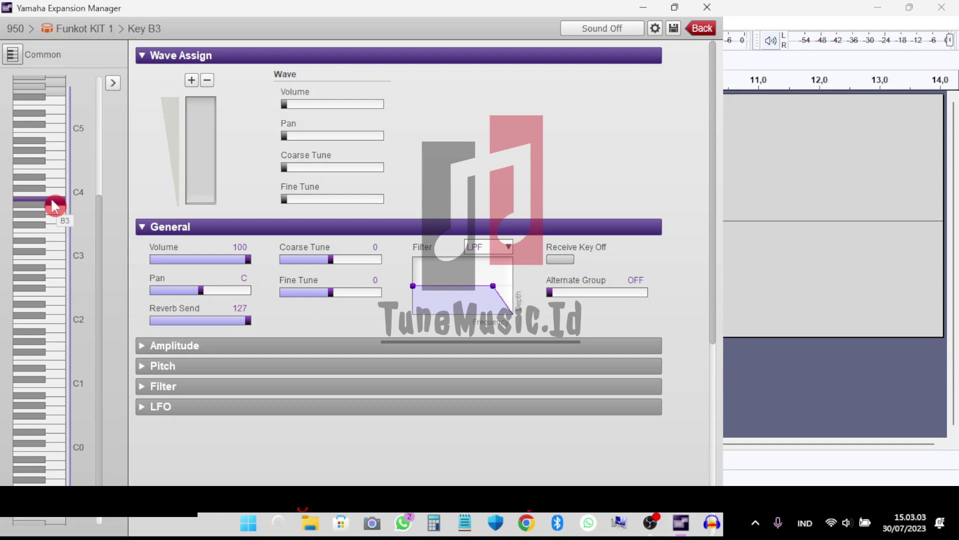
click(51, 157)
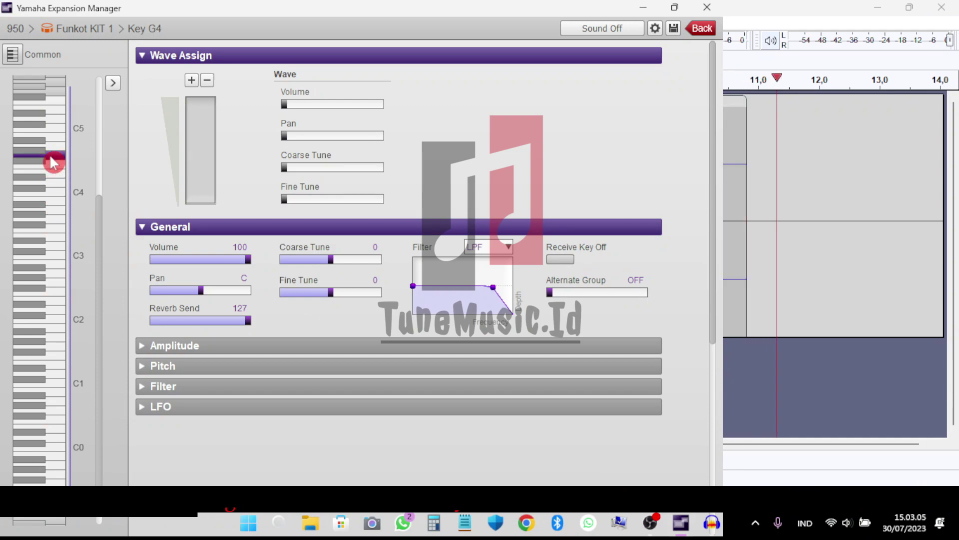
click(55, 190)
click(51, 210)
click(55, 241)
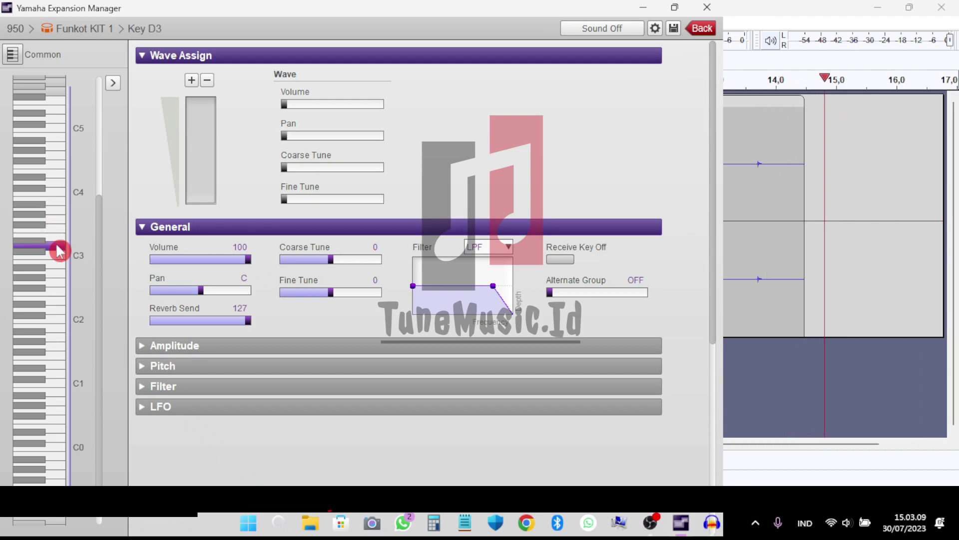
click(54, 294)
click(53, 329)
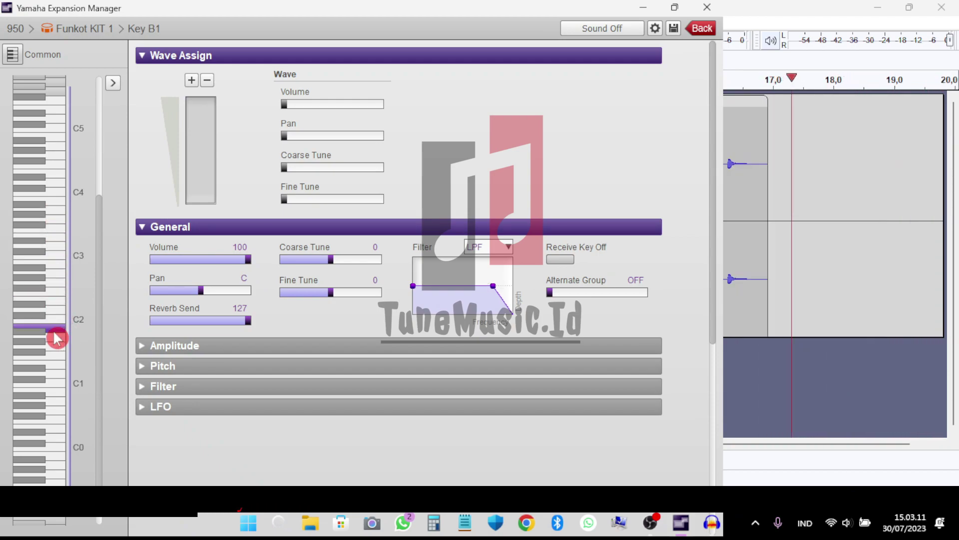
click(57, 364)
click(52, 217)
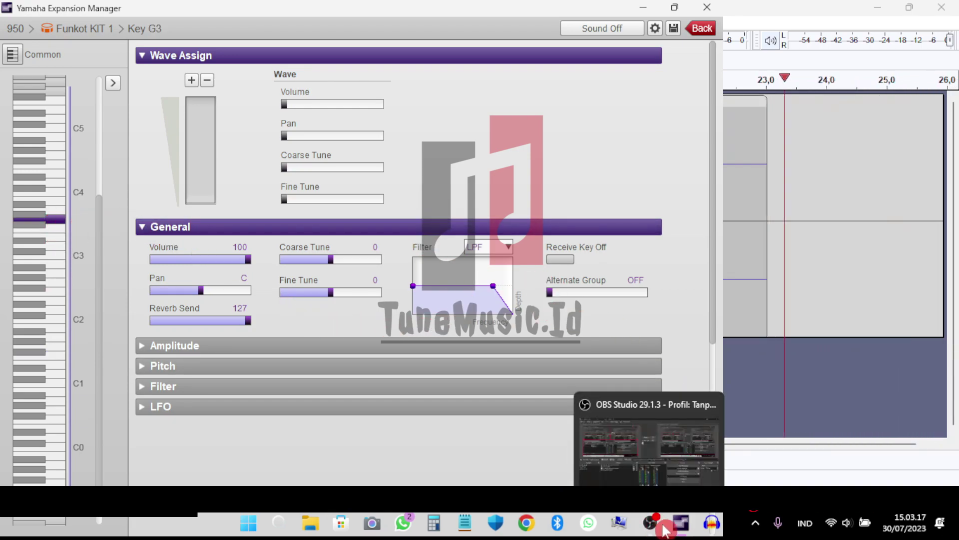
click(711, 530)
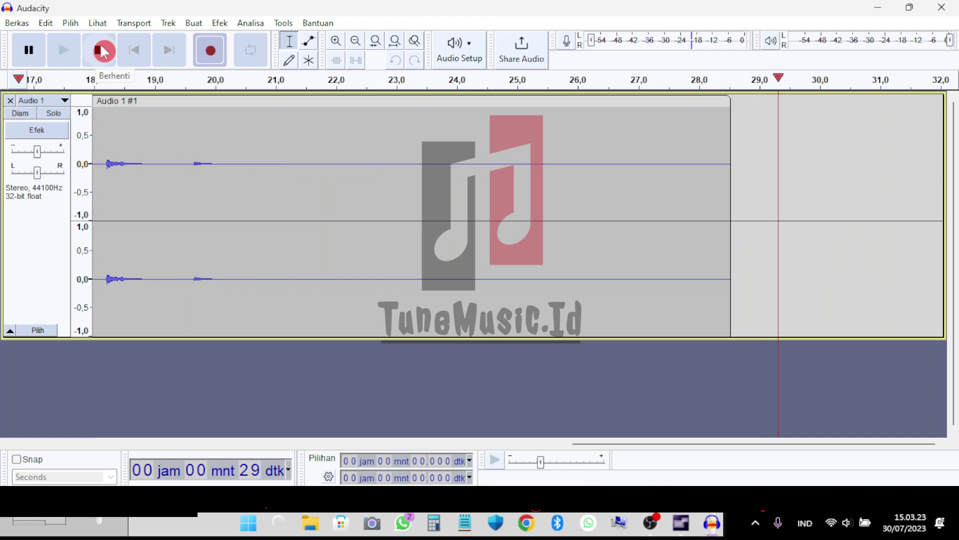
click(99, 56)
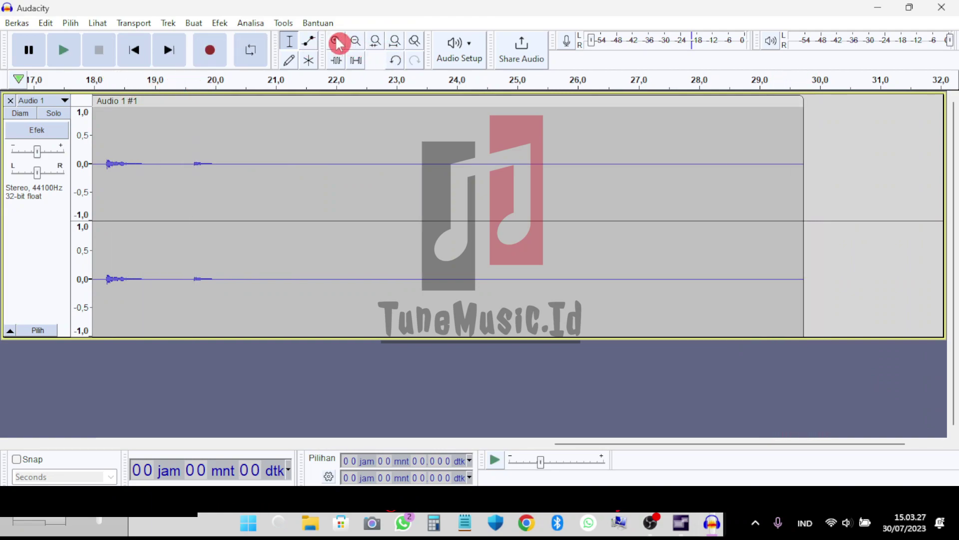
Play back the recorded drum hits in the Audio 1 track to check them, and stop playback.
click(354, 48)
click(354, 49)
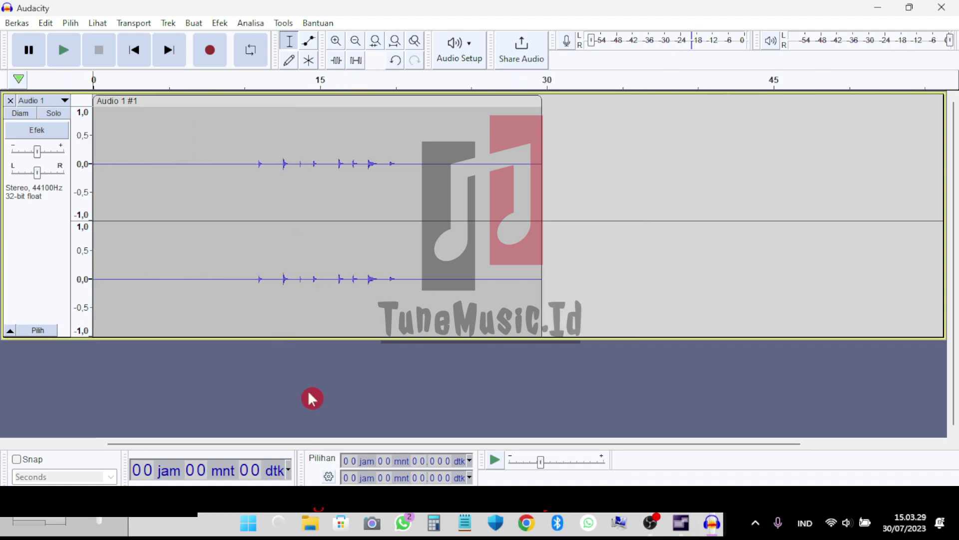
click(246, 86)
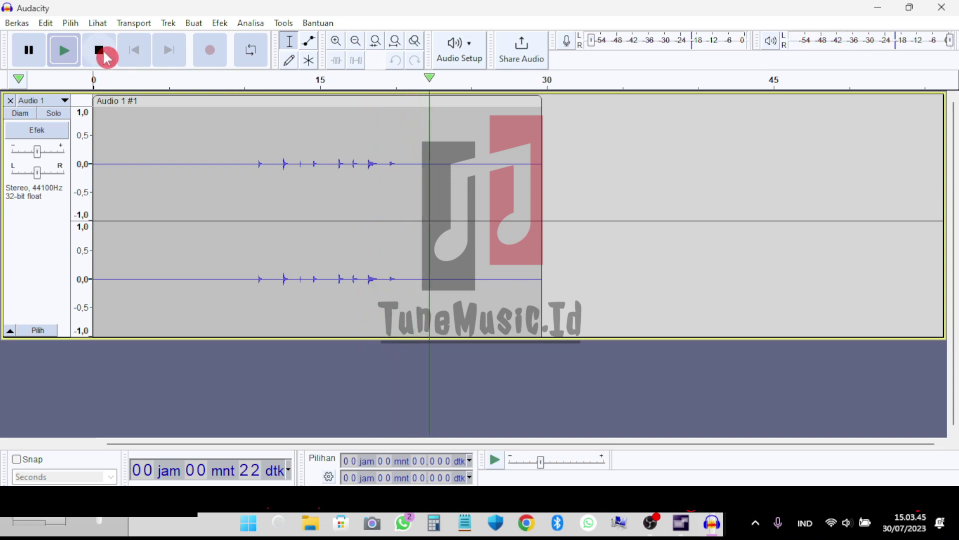
click(103, 50)
click(334, 219)
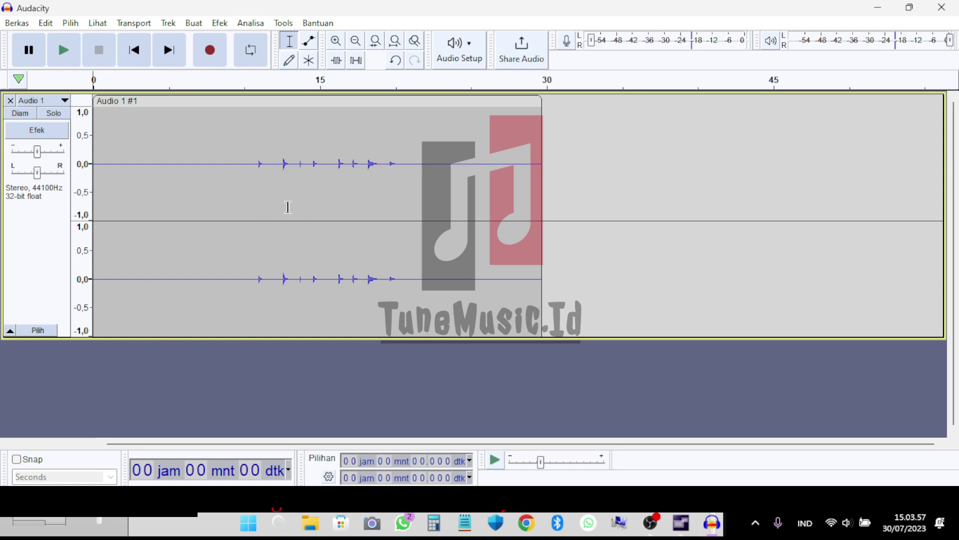
click(337, 42)
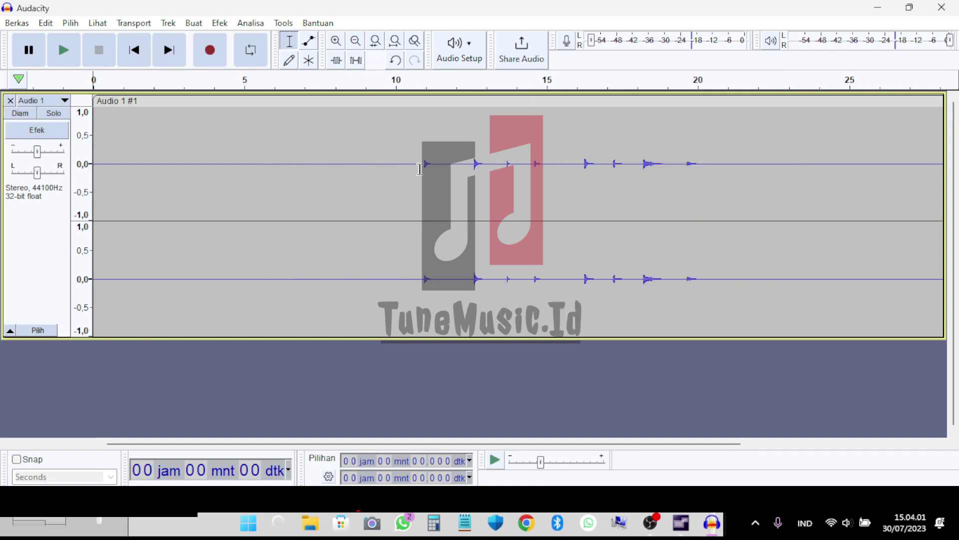
Delete the silence before the first drum hit in Audio 1, including the short remaining gap, so the hit starts at 0.
drag(423, 168, 74, 229)
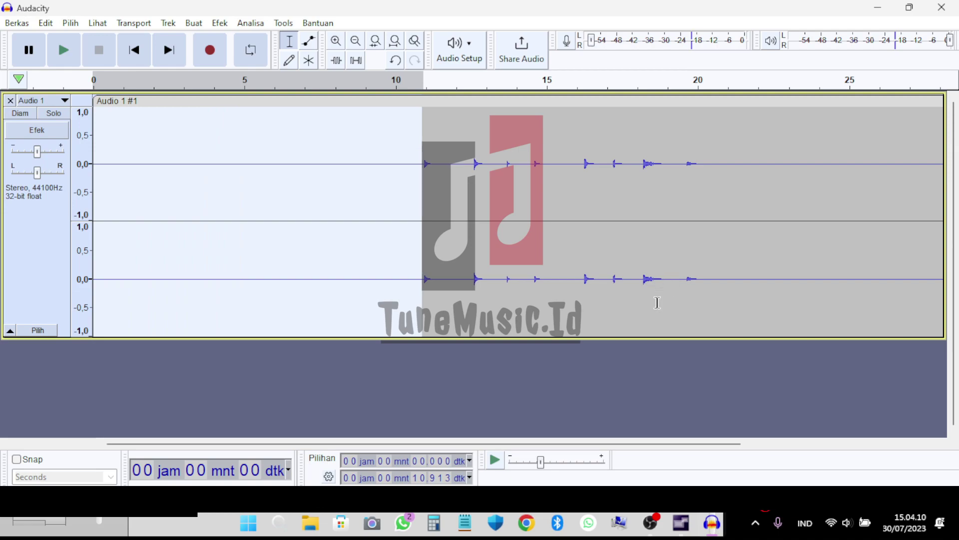
key(Delete)
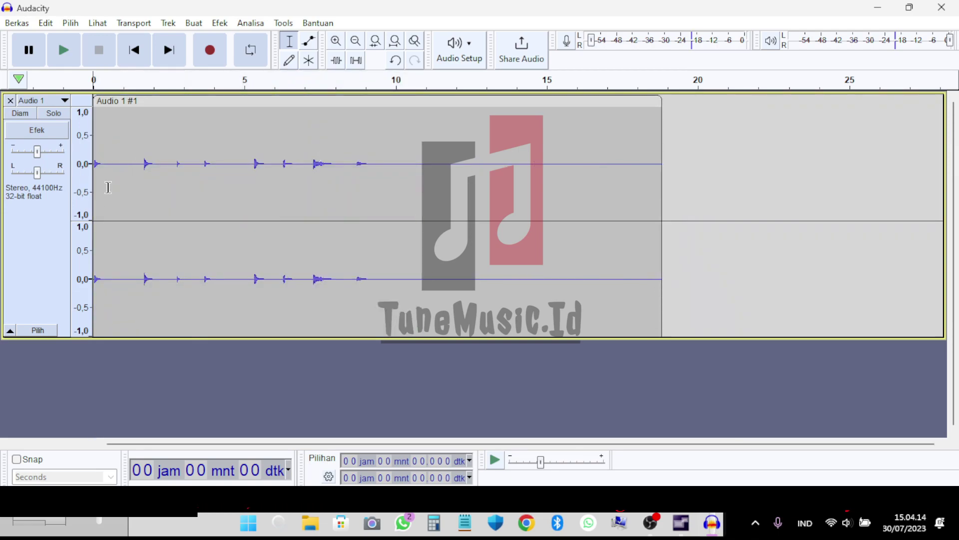
click(341, 47)
click(341, 48)
click(342, 48)
click(341, 47)
click(341, 47)
click(341, 48)
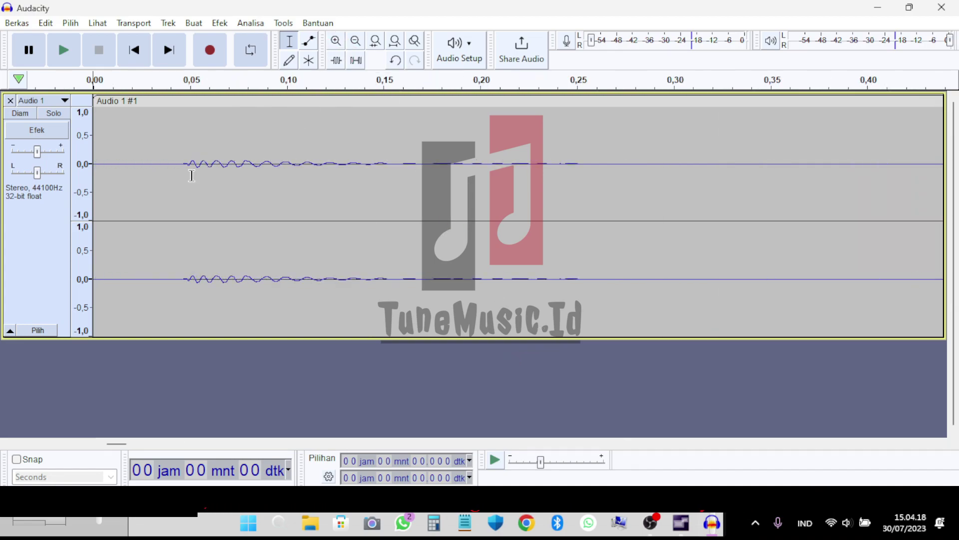
drag(182, 160, 80, 178)
key(Delete)
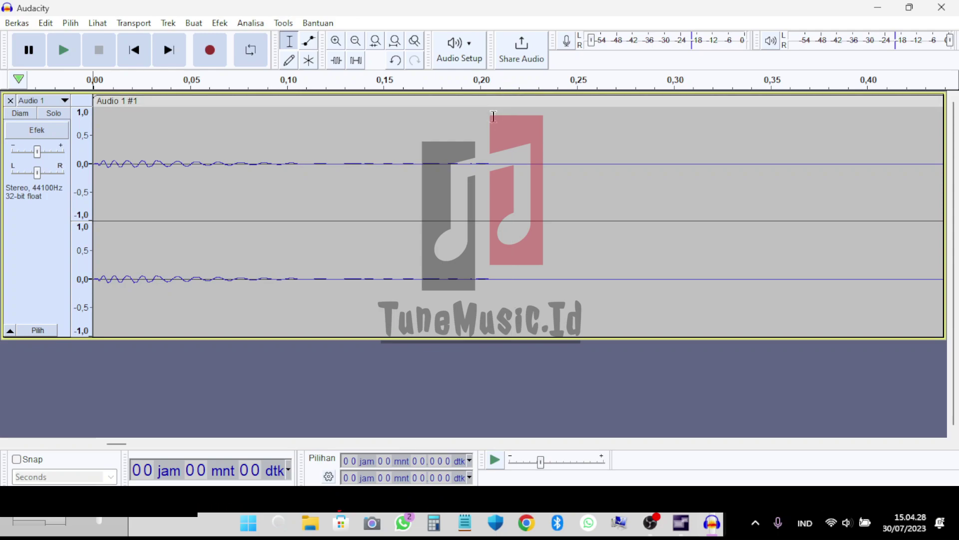
Delete everything in Audio 1 after the first drum hit, from 0.208 s to the end of the recording.
drag(494, 119, 892, 144)
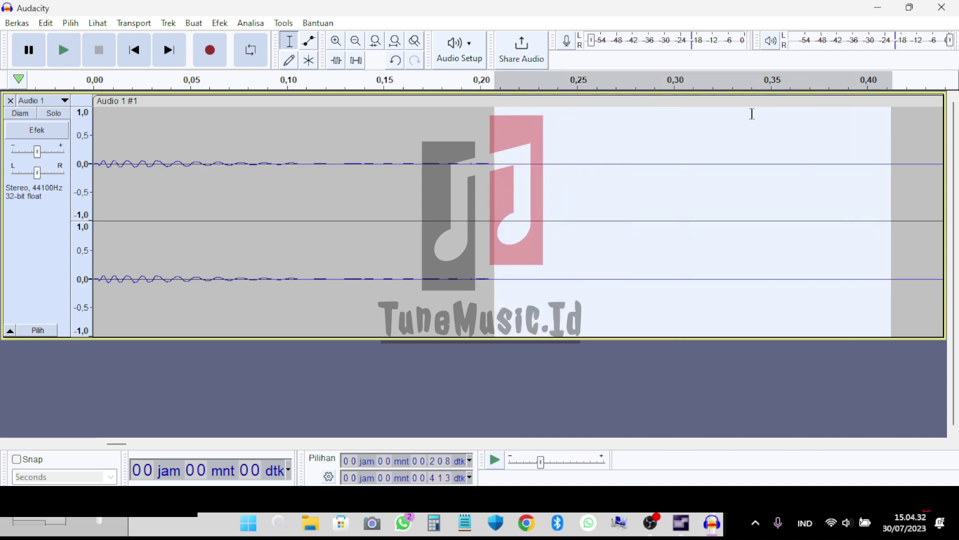
click(360, 43)
click(360, 43)
click(360, 43)
click(360, 43)
click(360, 43)
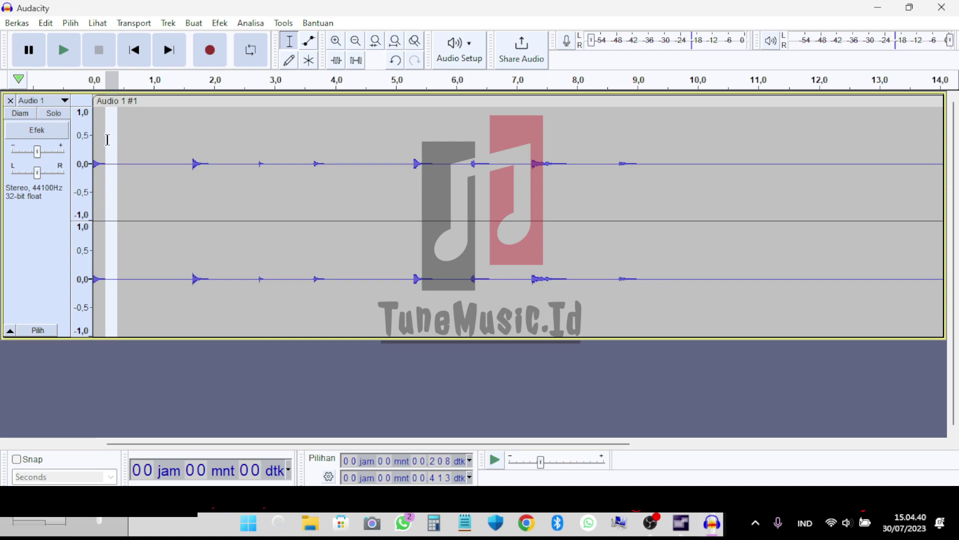
drag(108, 150, 892, 160)
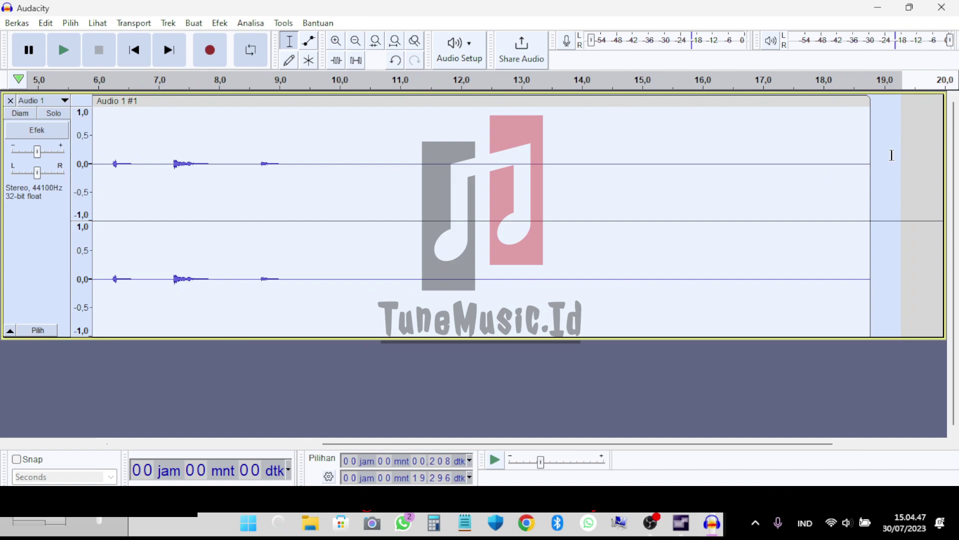
key(Delete)
Play back the isolated first drum hit to check the trim.
drag(491, 446, 225, 435)
click(336, 41)
click(336, 41)
click(336, 41)
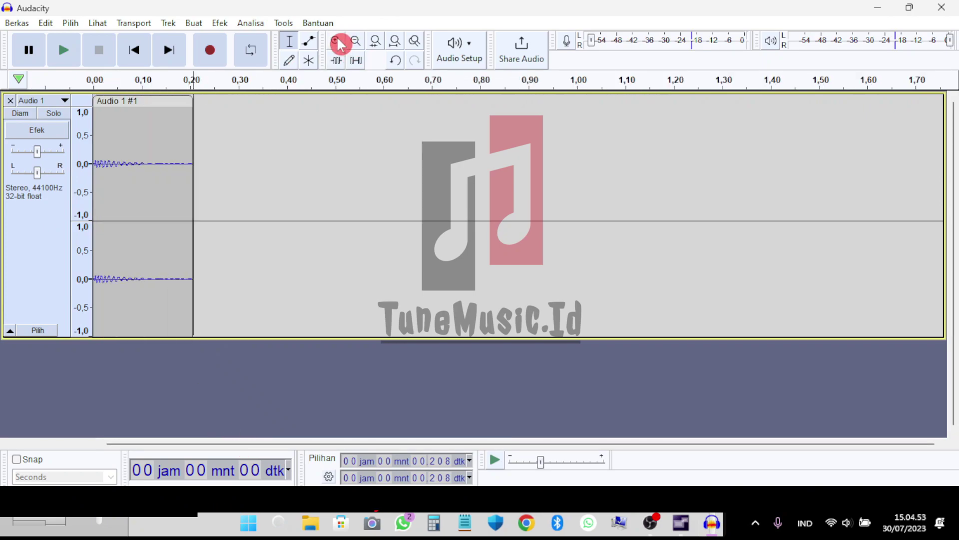
click(337, 42)
click(338, 42)
click(338, 42)
click(356, 43)
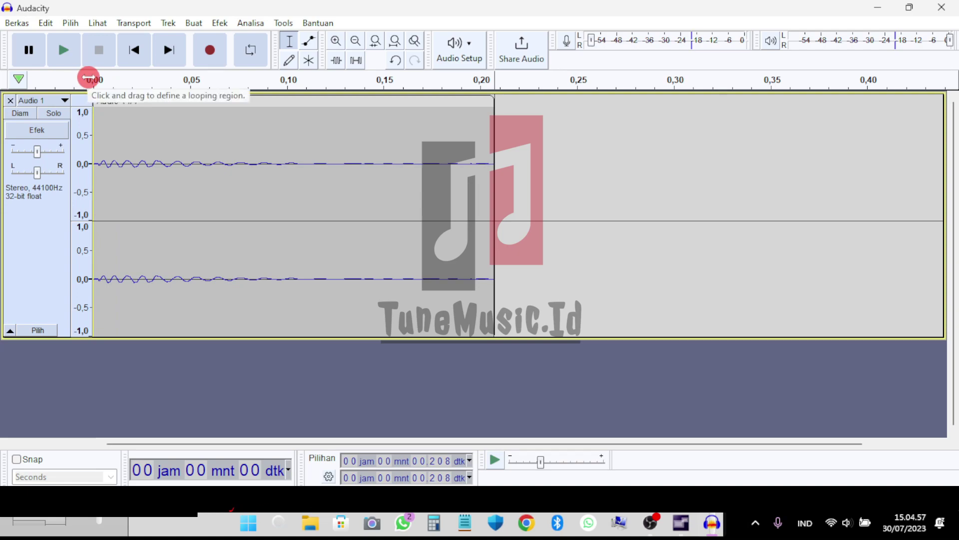
click(89, 78)
click(88, 78)
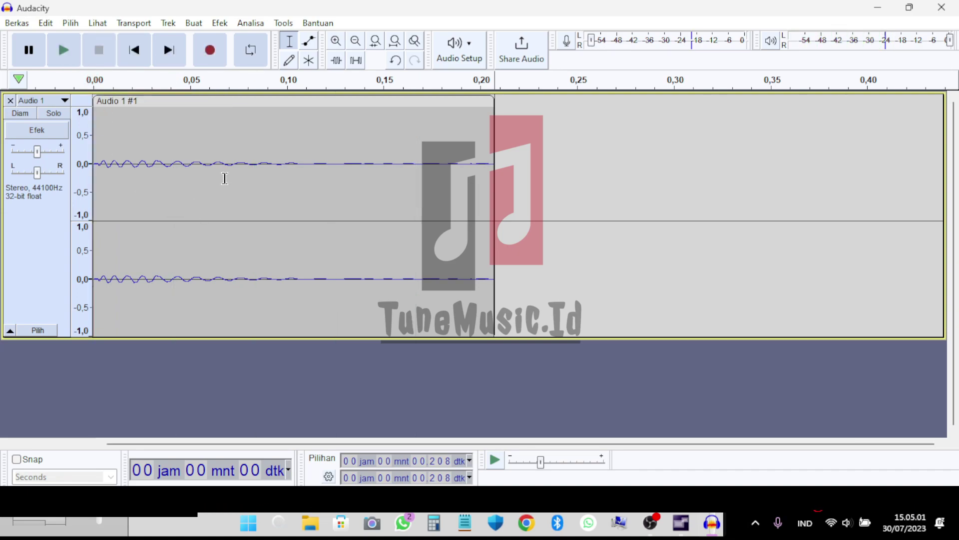
Export the trimmed first hit as the WAV file Convert.wav in the Dokumen folder with Signed 16-bit PCM encoding.
click(24, 25)
mouse_move(47, 134)
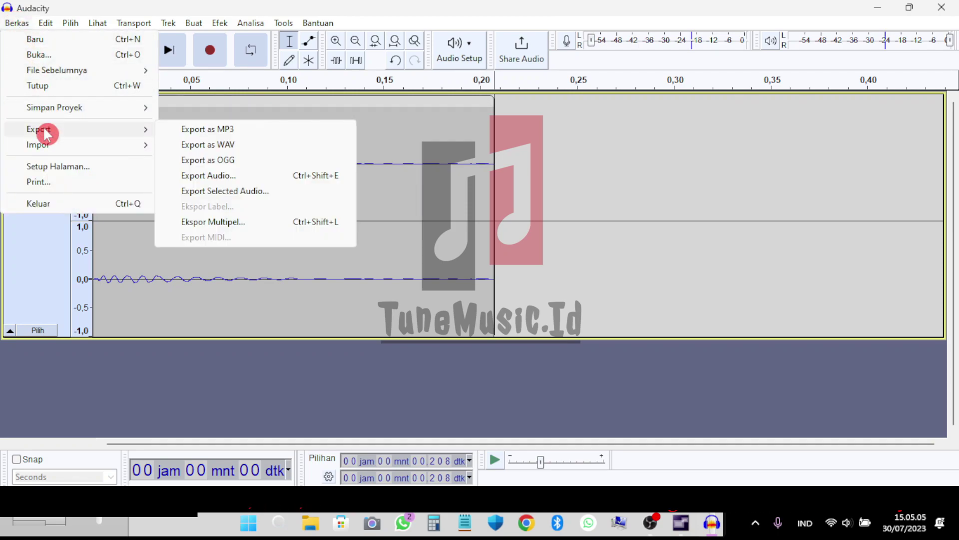
click(208, 143)
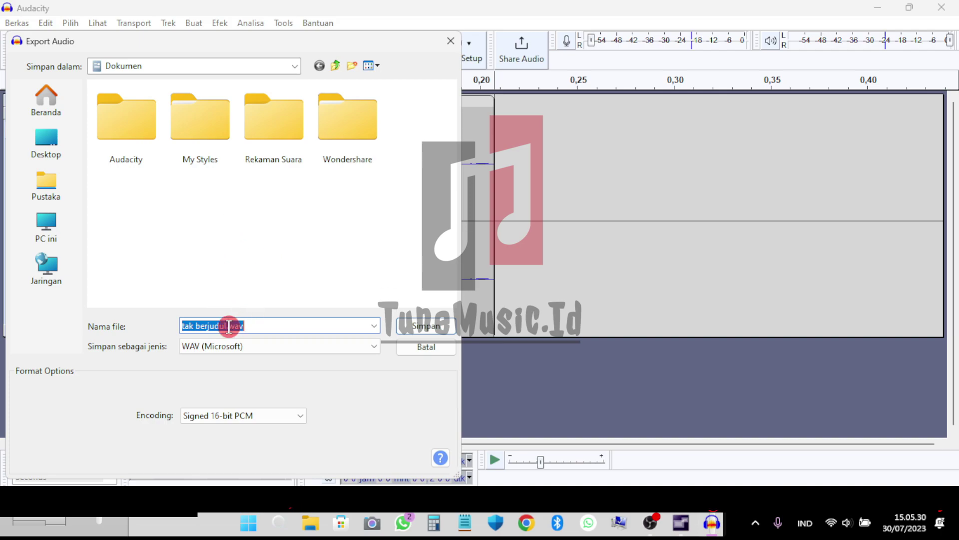
drag(227, 327, 166, 330)
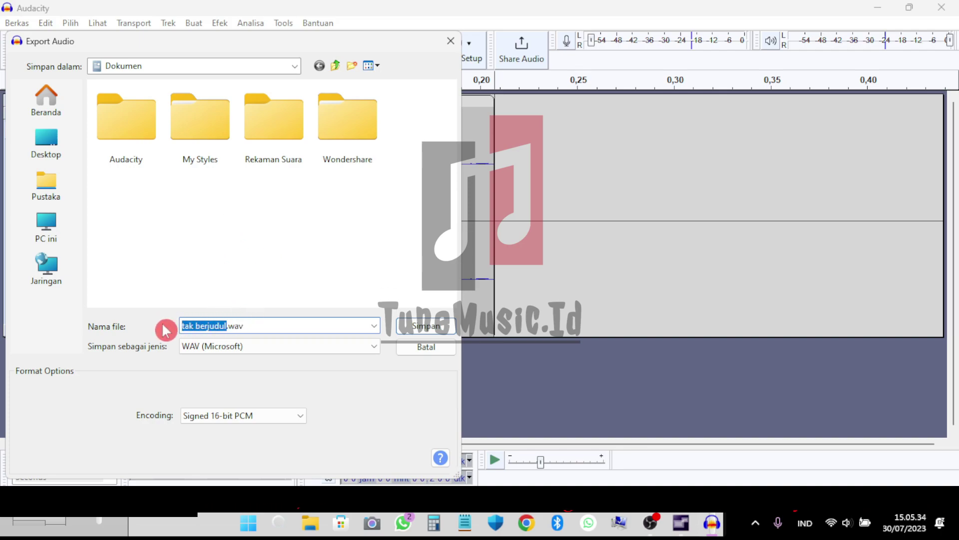
text(Convert)
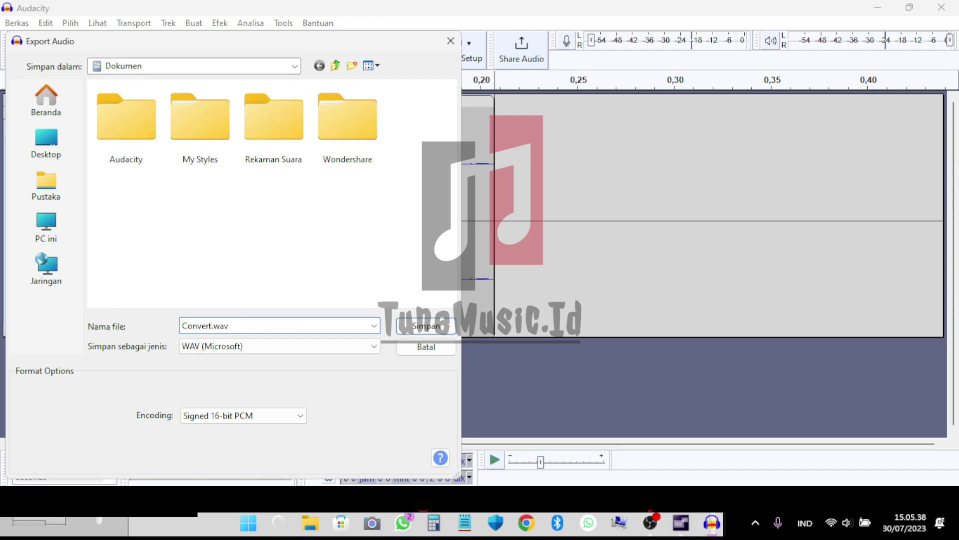
key(Return)
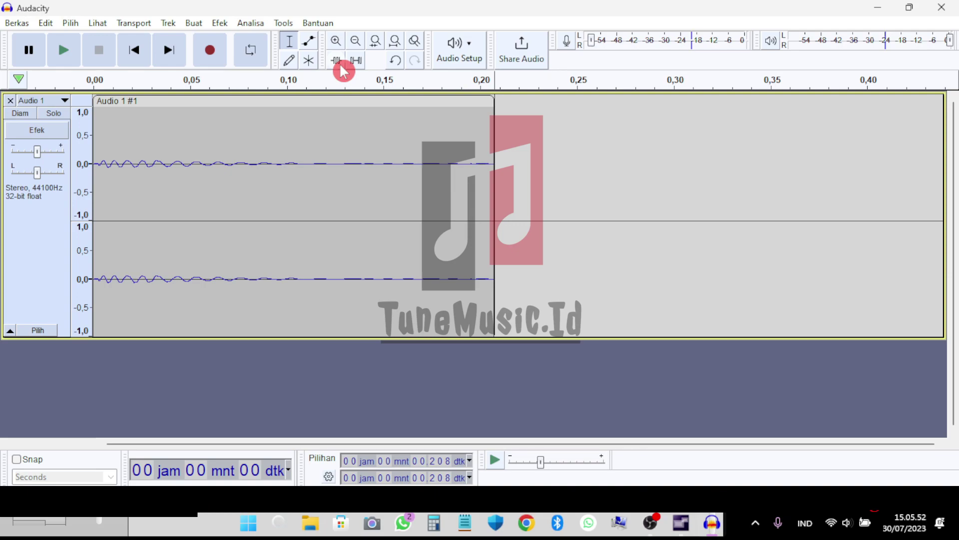
Undo the trims around the first hit to bring back the other recorded hits, keeping only the long leading silence removed.
key(ctrl+z)
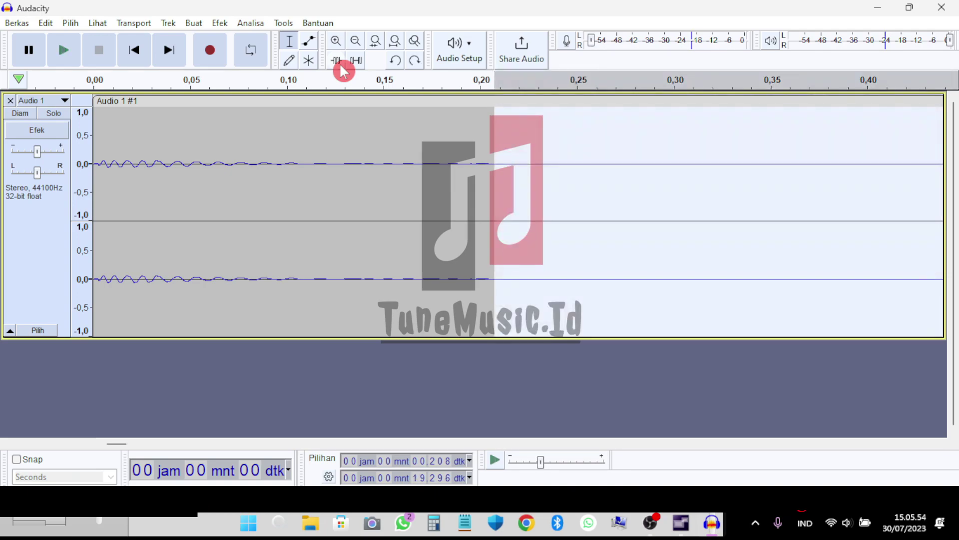
click(339, 62)
click(340, 62)
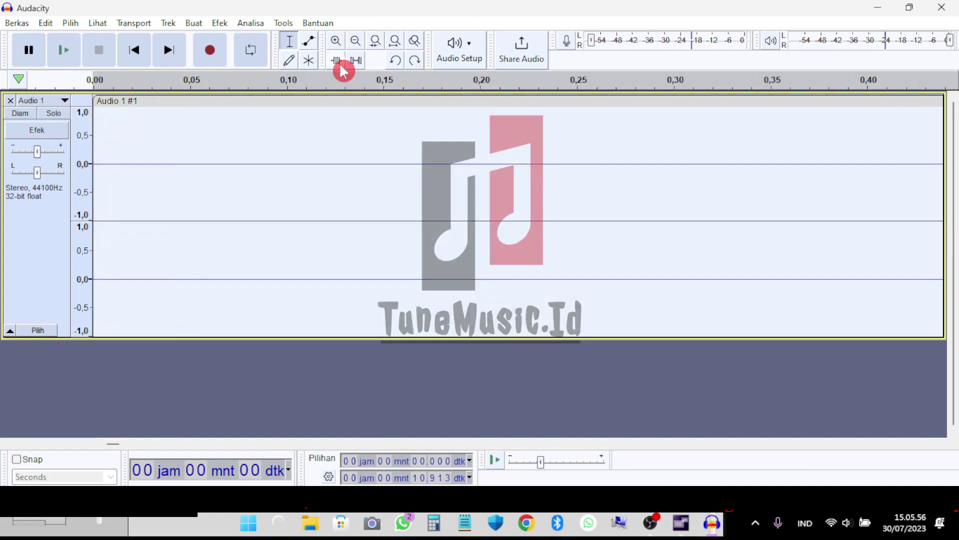
click(356, 43)
click(356, 43)
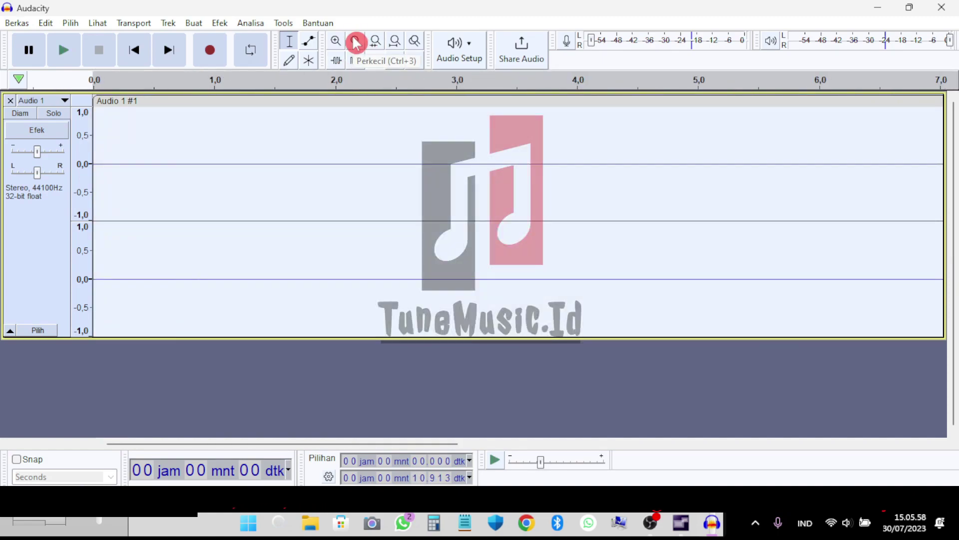
click(355, 43)
key(Delete)
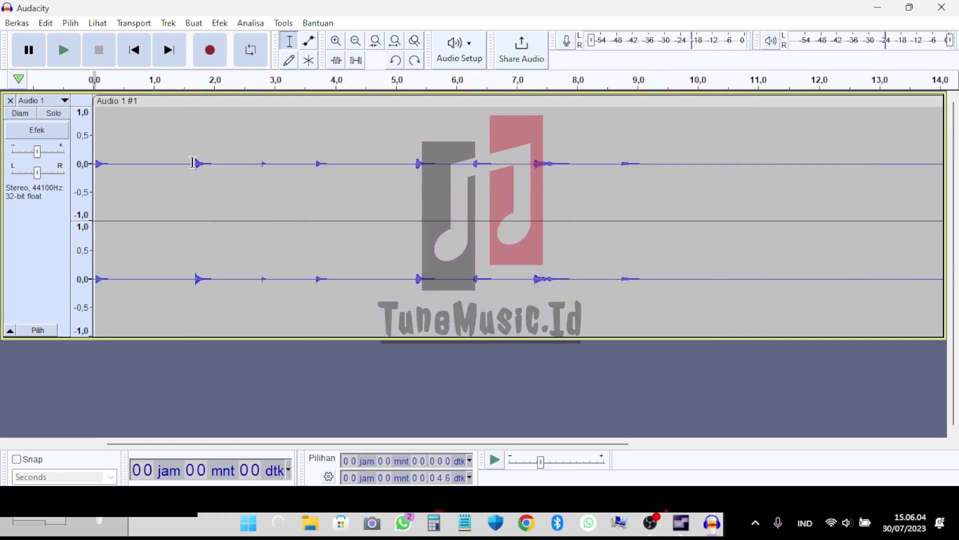
Delete the first hit and all the silence before the second drum hit so the second hit starts at 0.
drag(193, 165, 60, 169)
key(Delete)
click(337, 42)
click(336, 42)
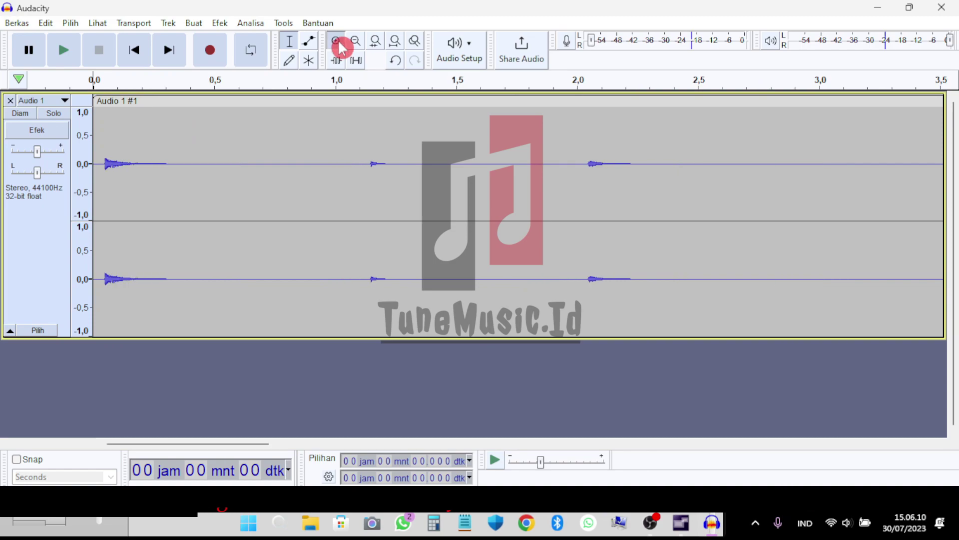
click(336, 42)
click(336, 42)
click(336, 42)
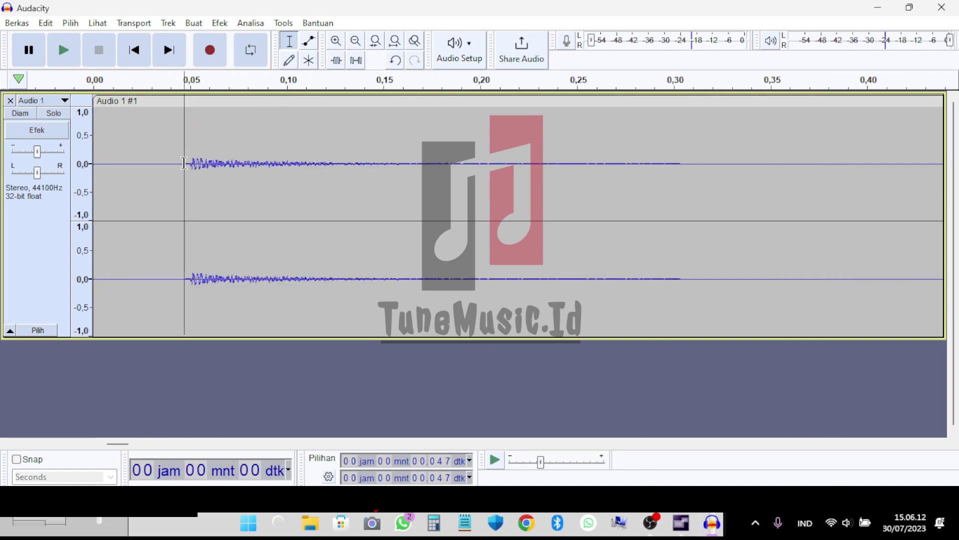
drag(186, 165, 70, 175)
key(Delete)
click(93, 158)
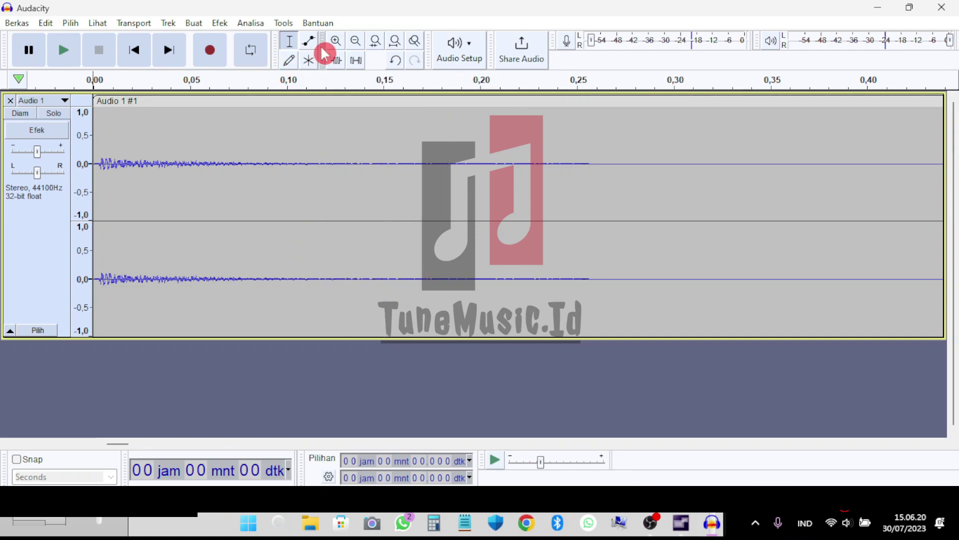
Delete everything in Audio 1 after the second drum hit, from 0.257 s to the end of the recording.
click(356, 41)
click(356, 41)
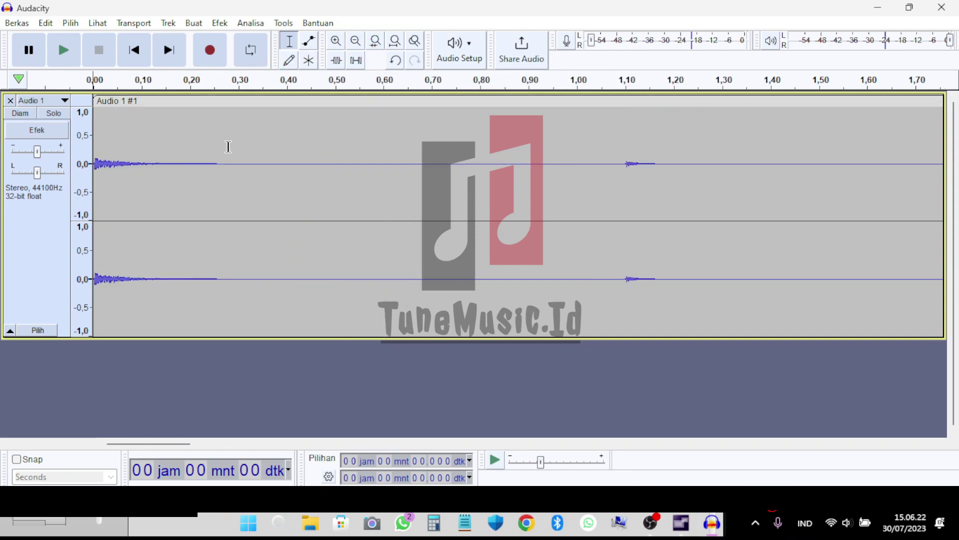
drag(216, 163, 814, 170)
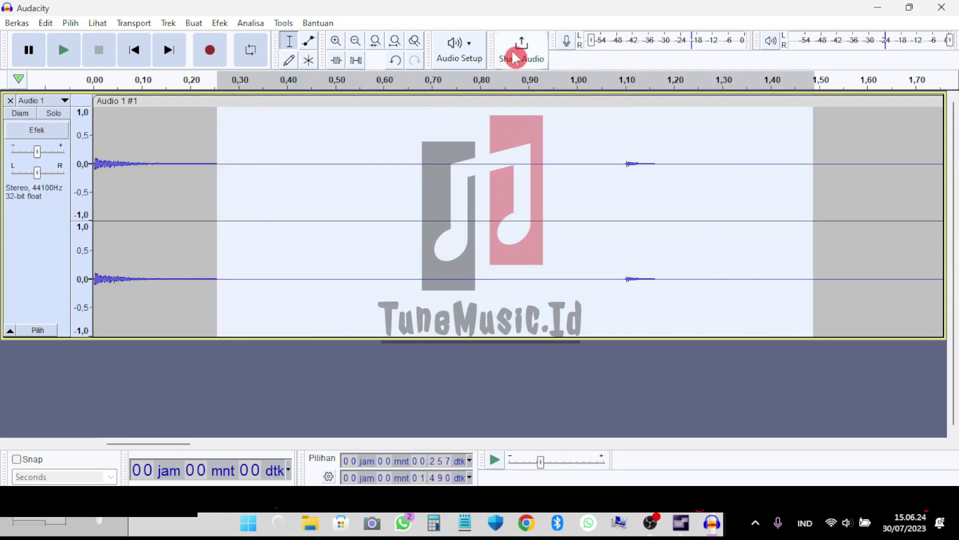
click(357, 42)
click(358, 42)
click(357, 42)
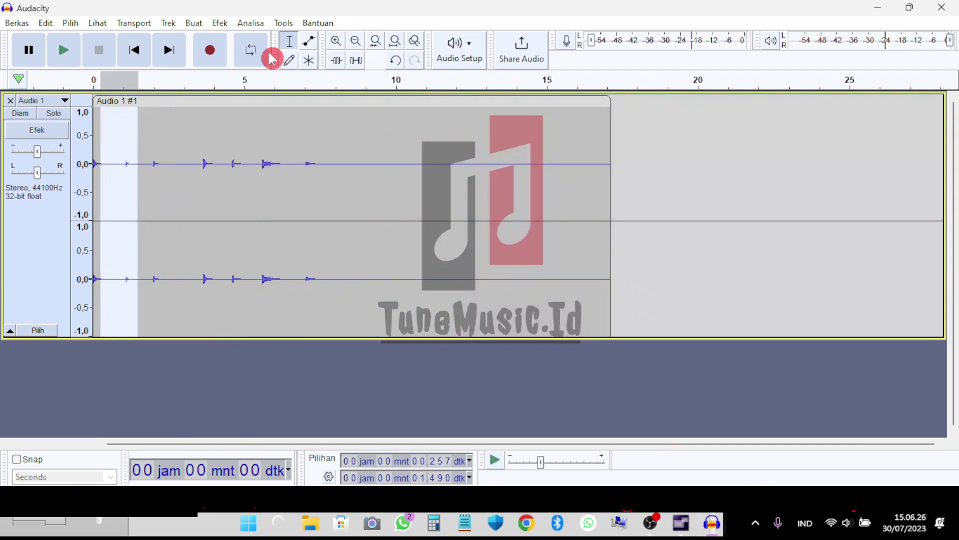
drag(122, 163, 847, 145)
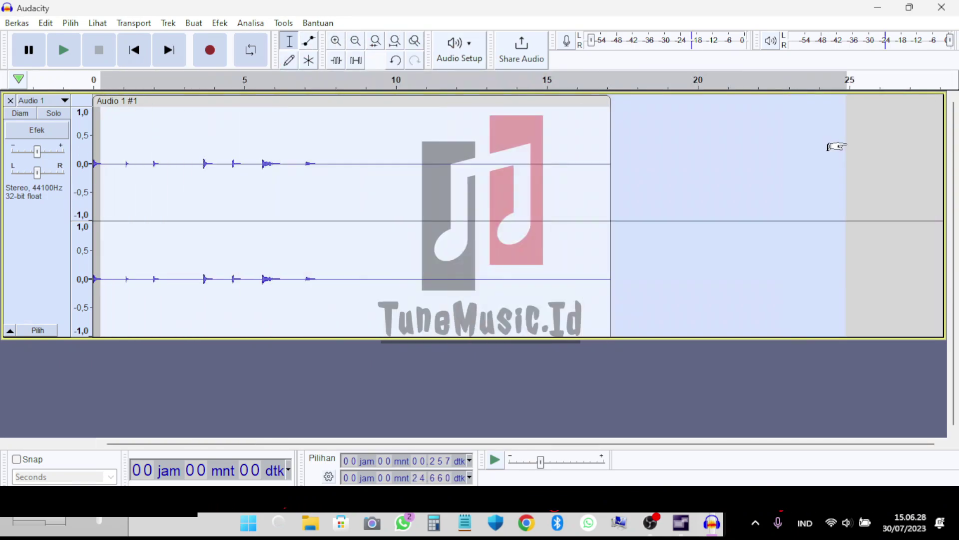
key(Delete)
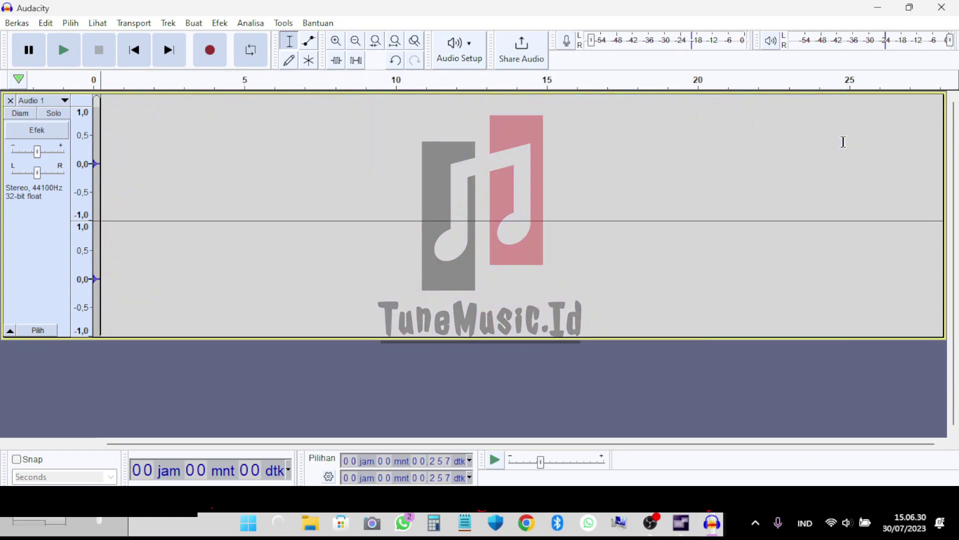
Play back the isolated second drum hit to check the trim.
click(336, 41)
click(337, 41)
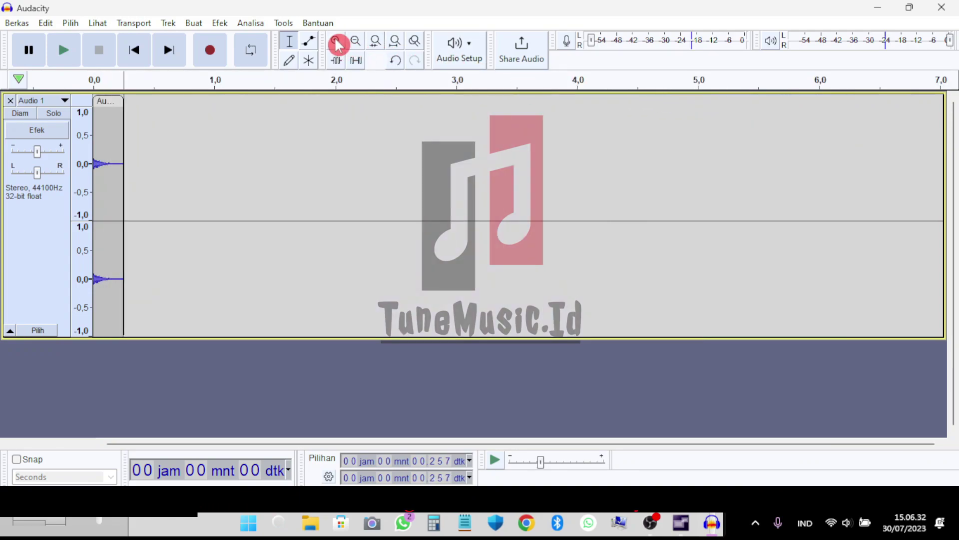
click(337, 41)
click(337, 42)
click(337, 42)
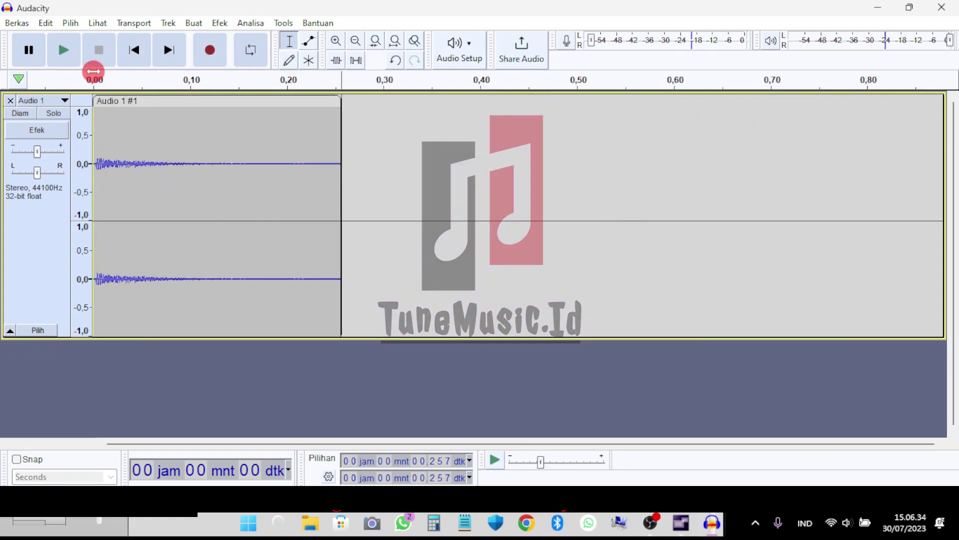
click(87, 71)
click(88, 72)
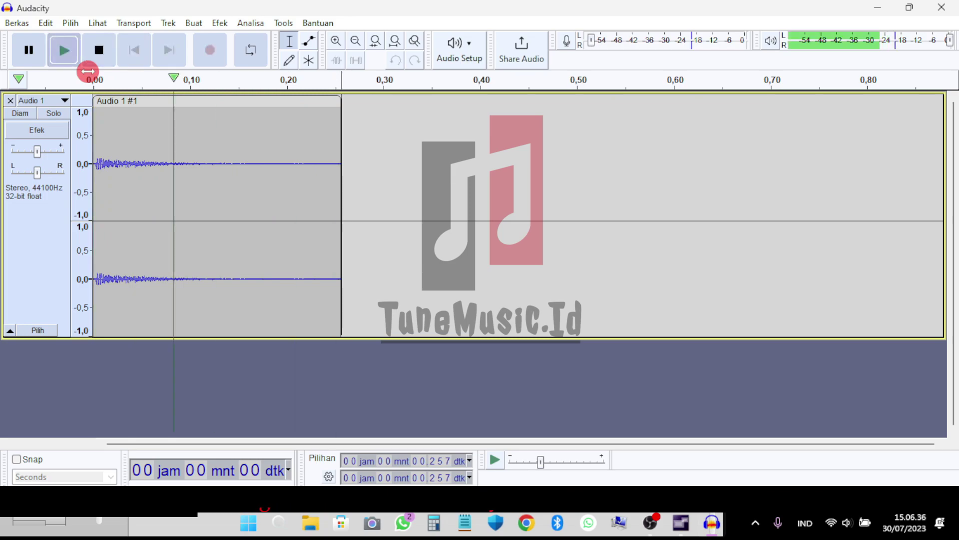
click(87, 71)
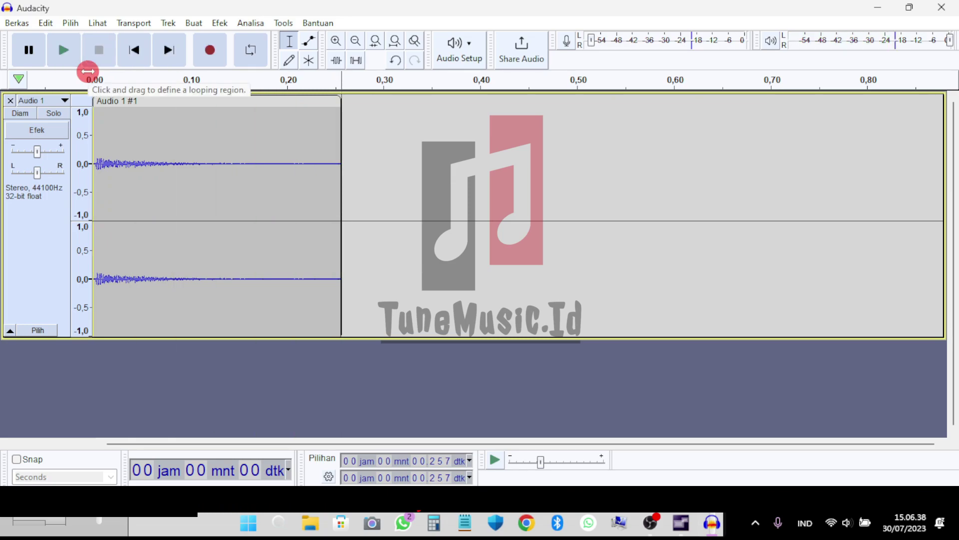
click(59, 56)
Export the second drum hit as a WAV file named "Convert 2.wav" in the Dokumen folder, and close Audacity without saving the project.
click(25, 24)
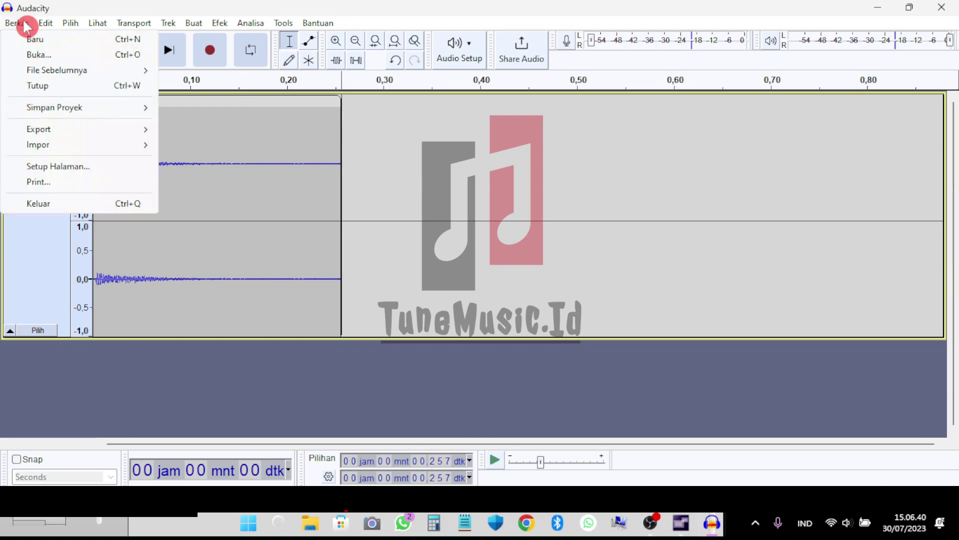
mouse_move(56, 132)
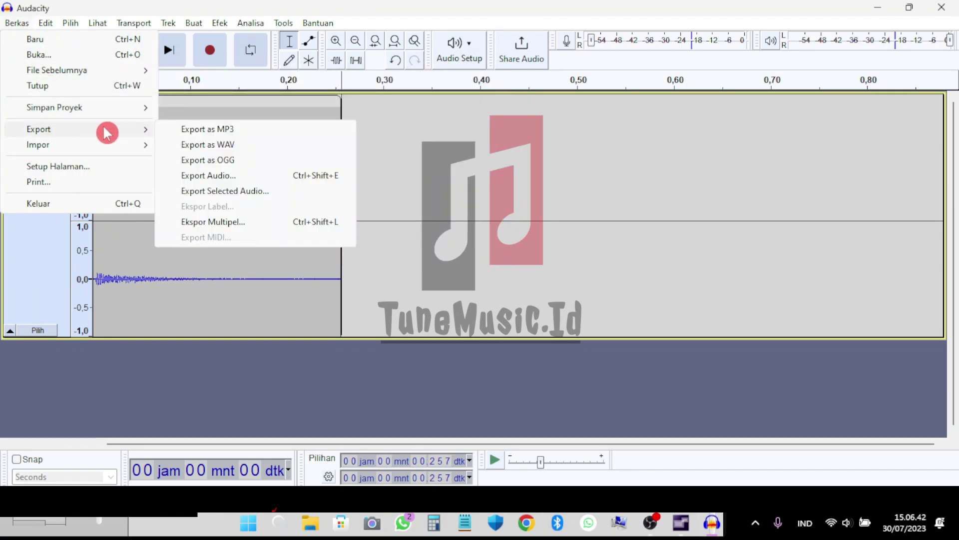
click(207, 145)
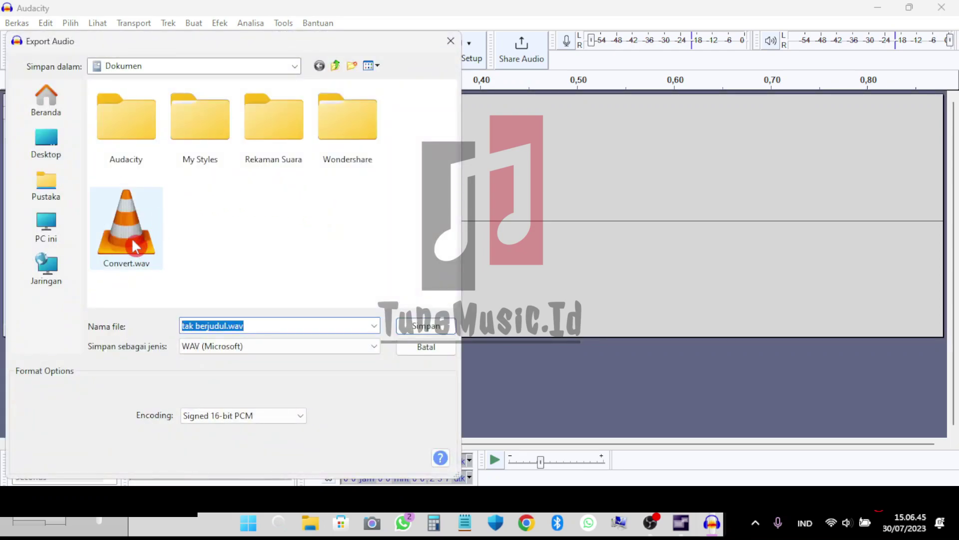
click(136, 246)
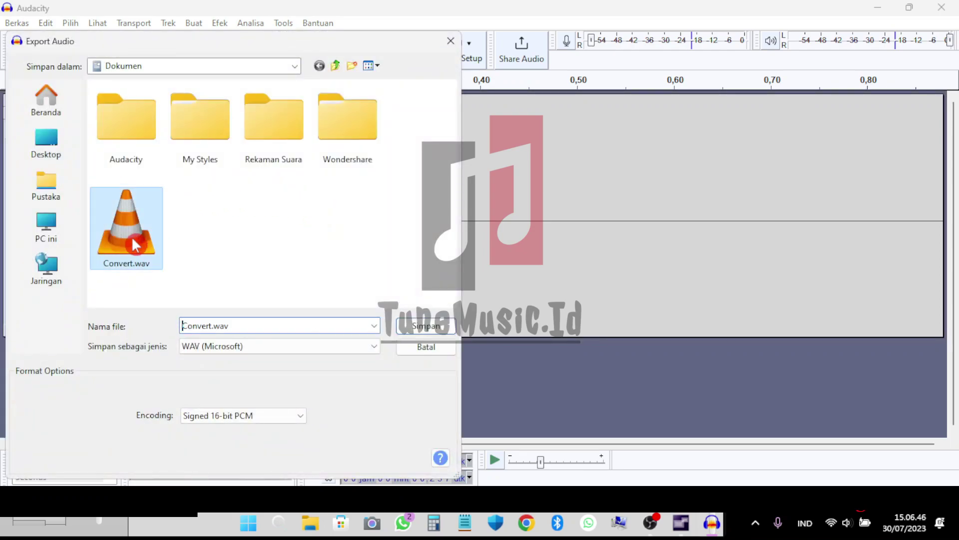
double_click(211, 328)
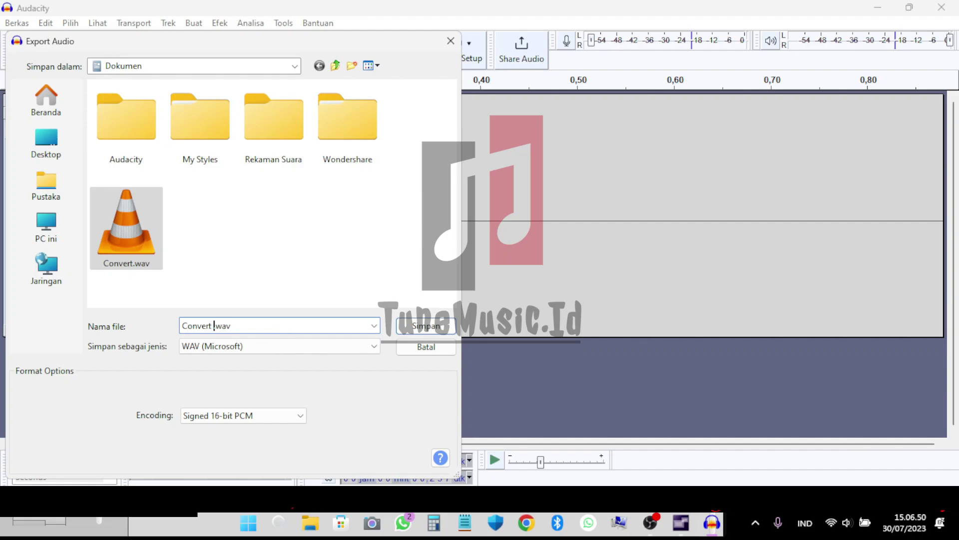
text(2)
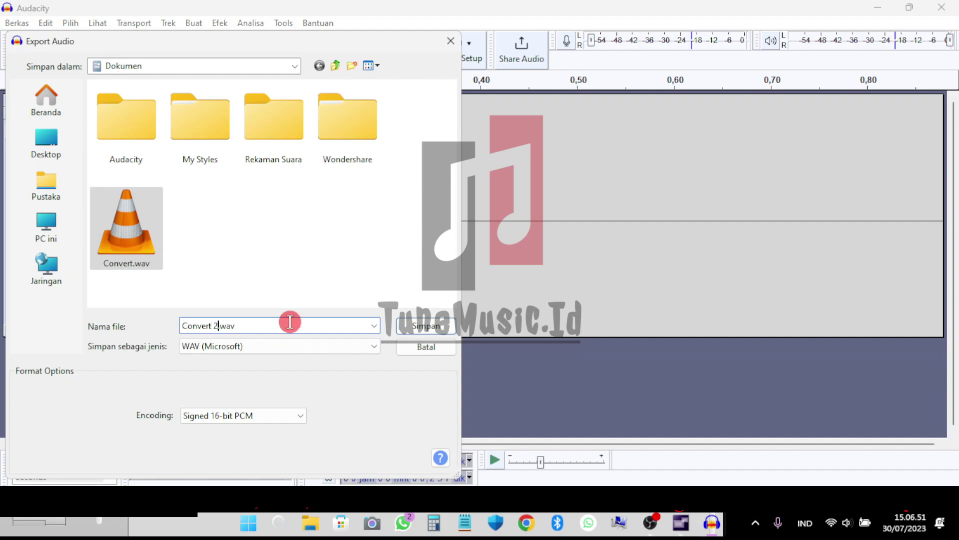
click(423, 329)
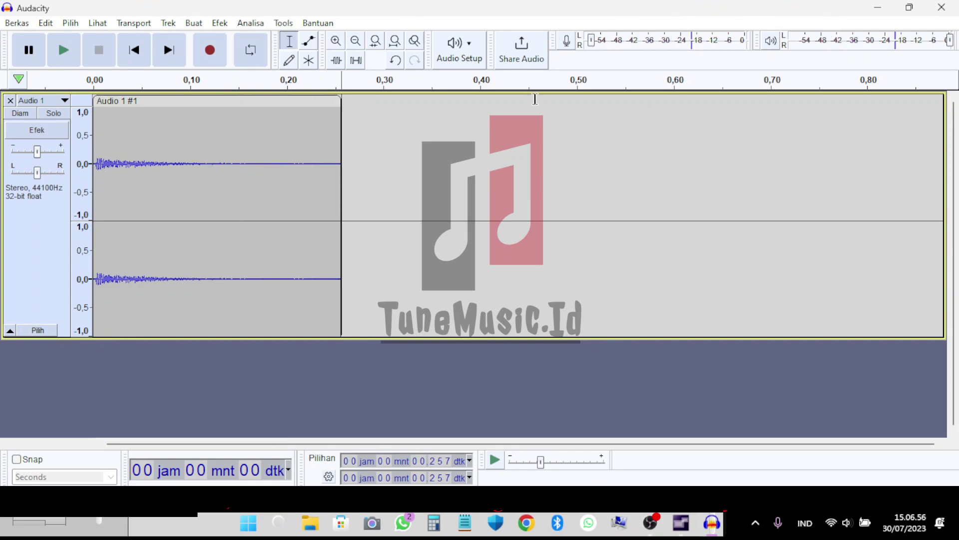
click(938, 11)
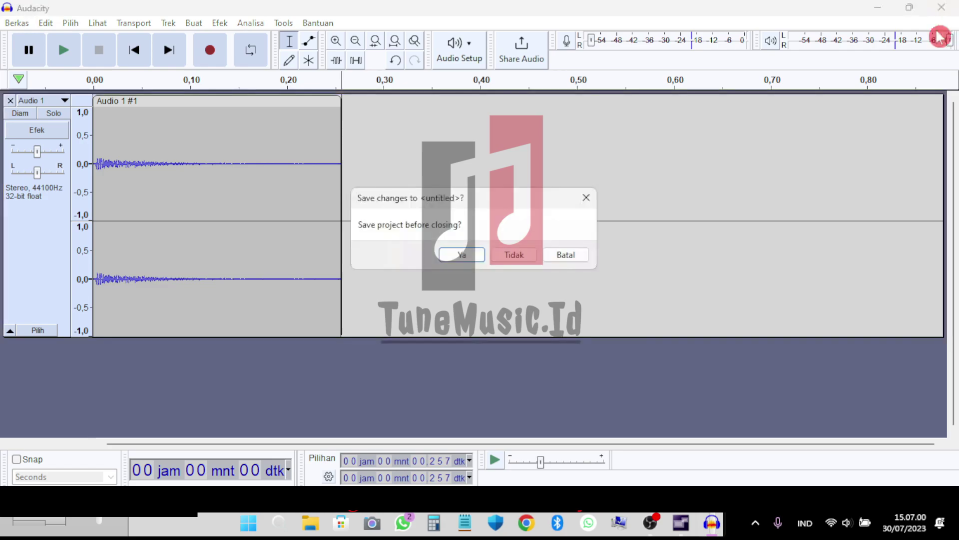
click(514, 256)
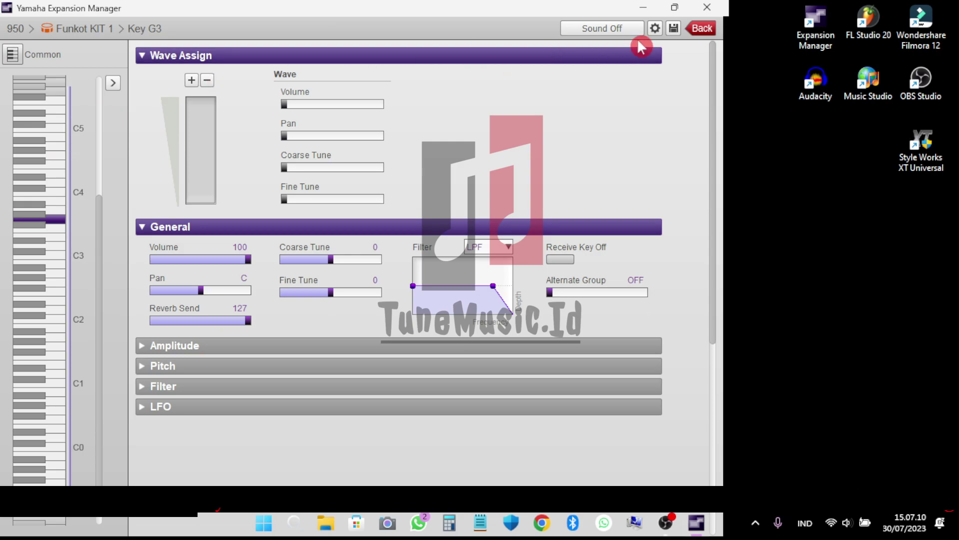
Switch to Yamaha Expansion Manager, open the 950 pack's Voice KIT, audition several of its keys, and close the program.
click(701, 28)
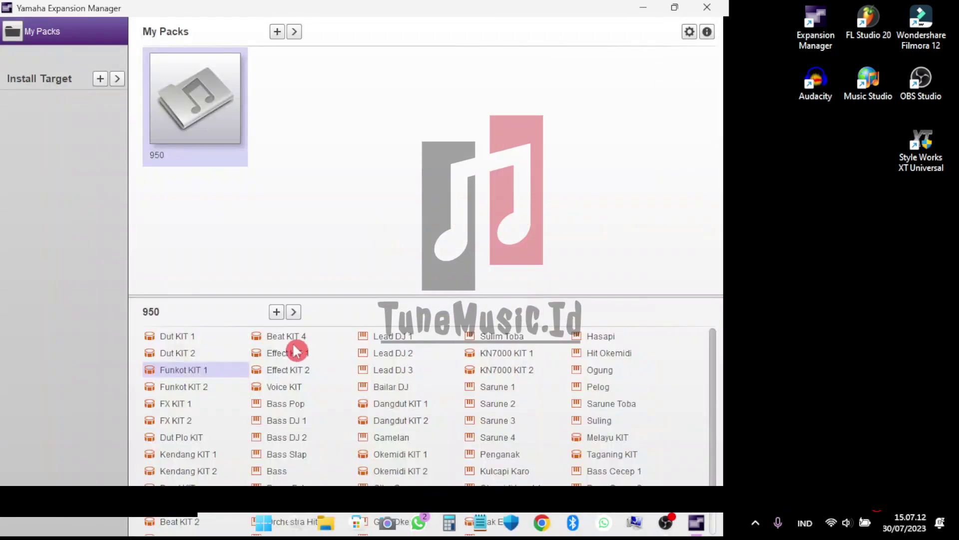
scroll(270, 368, down, 1)
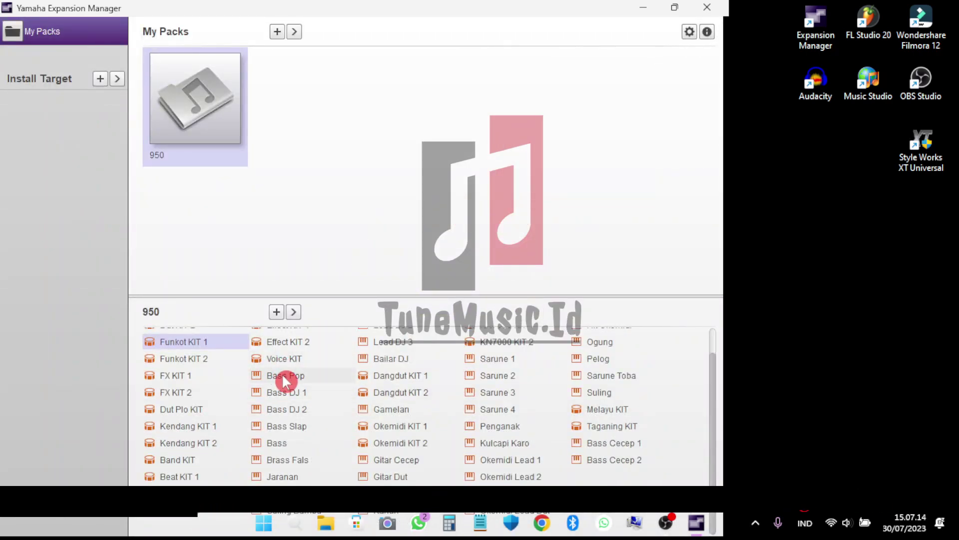
click(279, 358)
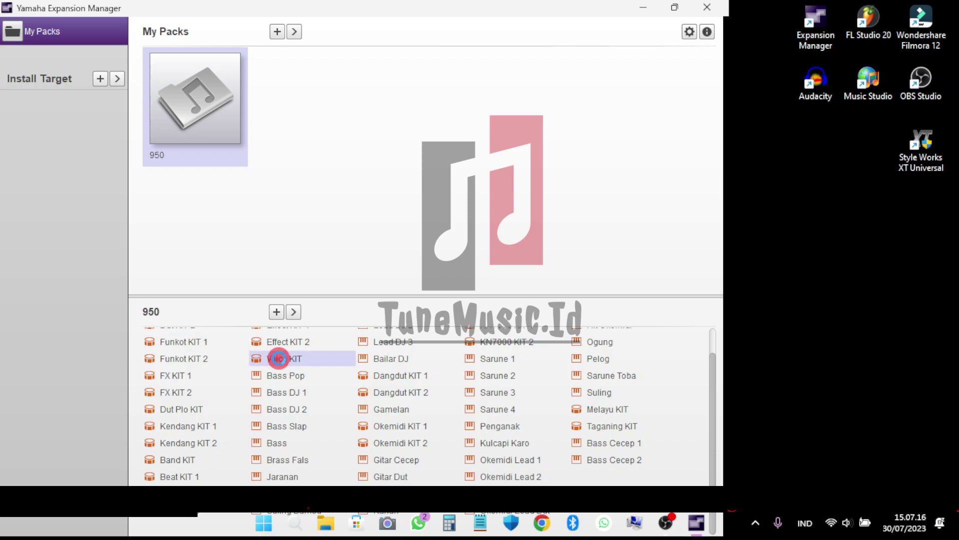
double_click(279, 358)
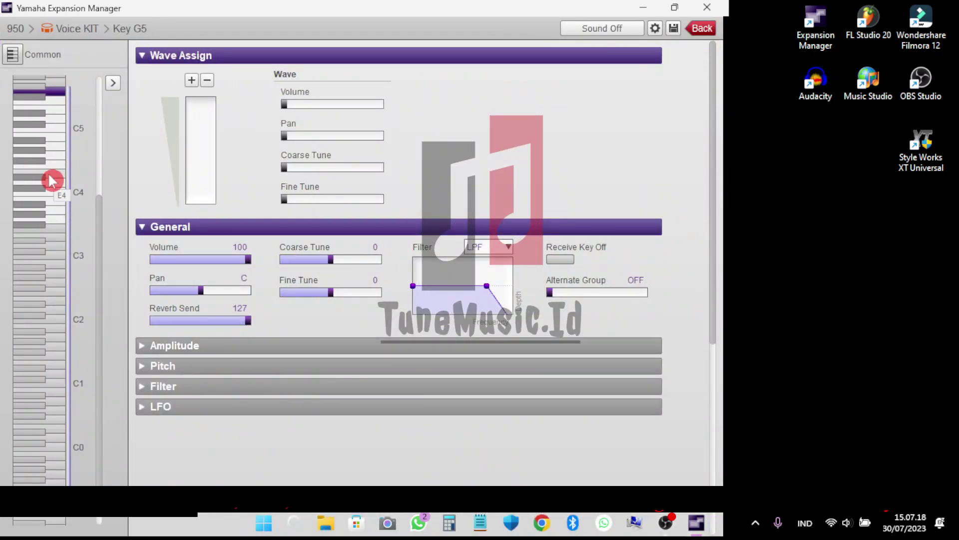
click(48, 143)
click(47, 116)
scroll(54, 168, up, 3)
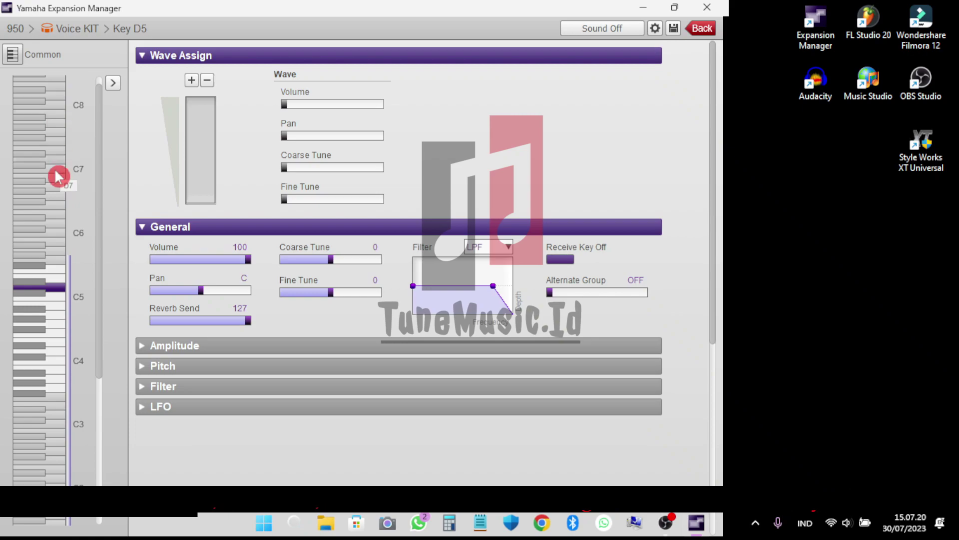
click(54, 320)
click(55, 332)
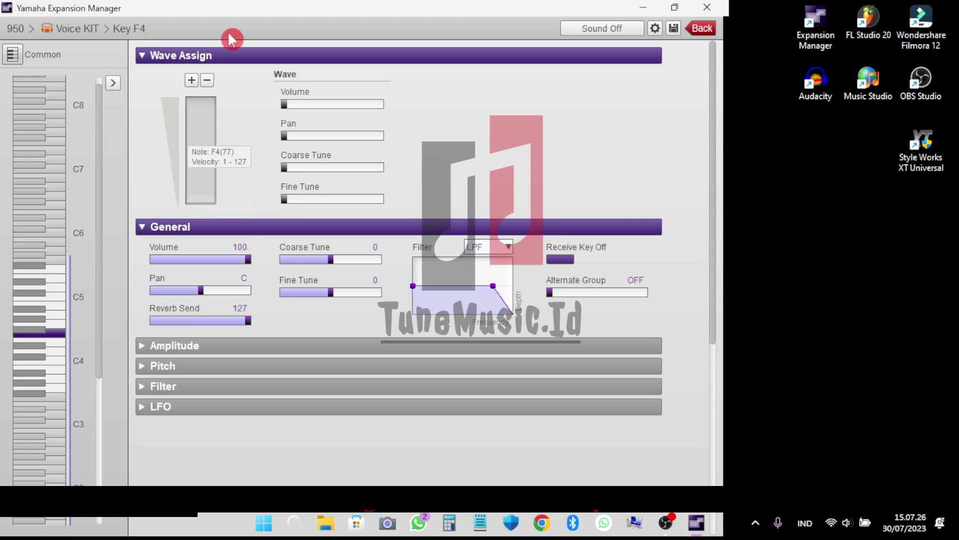
click(707, 9)
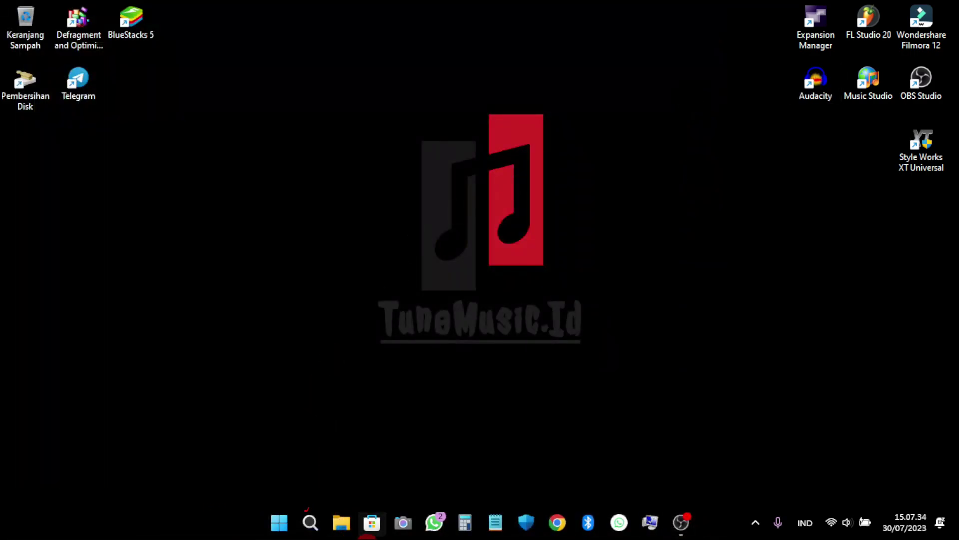
Switch to File Explorer and play Convert 2.wav and Convert.wav from the Dokumen folder in VLC to check the exports.
click(341, 523)
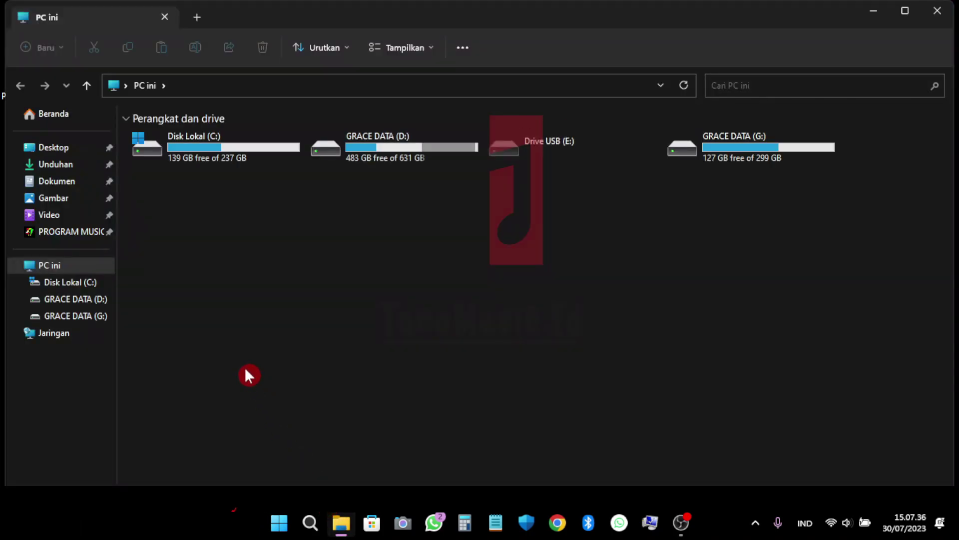
click(77, 183)
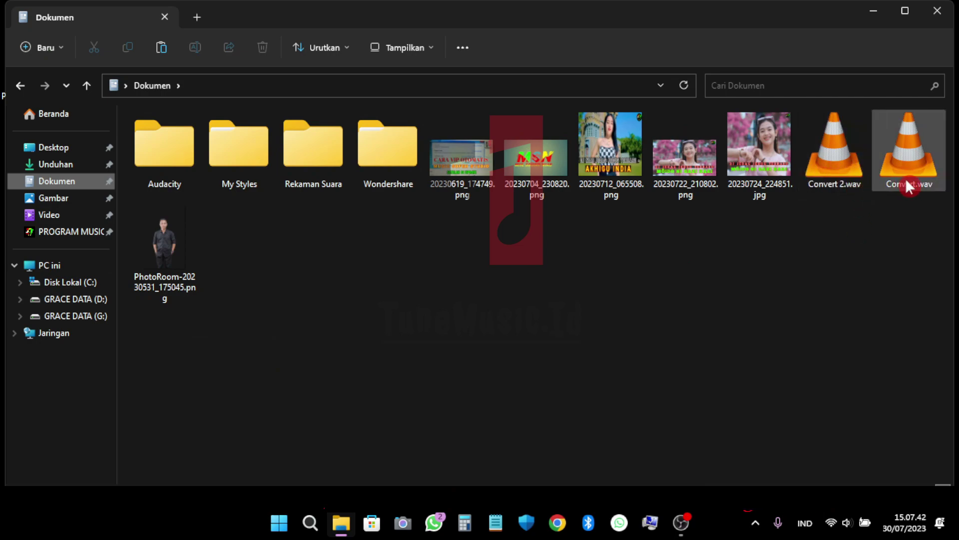
double_click(841, 153)
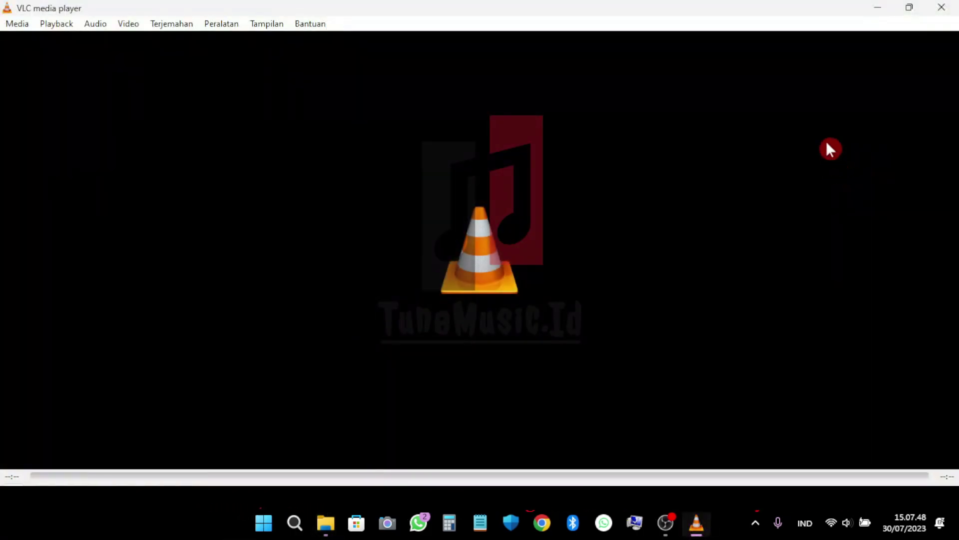
click(942, 7)
double_click(921, 153)
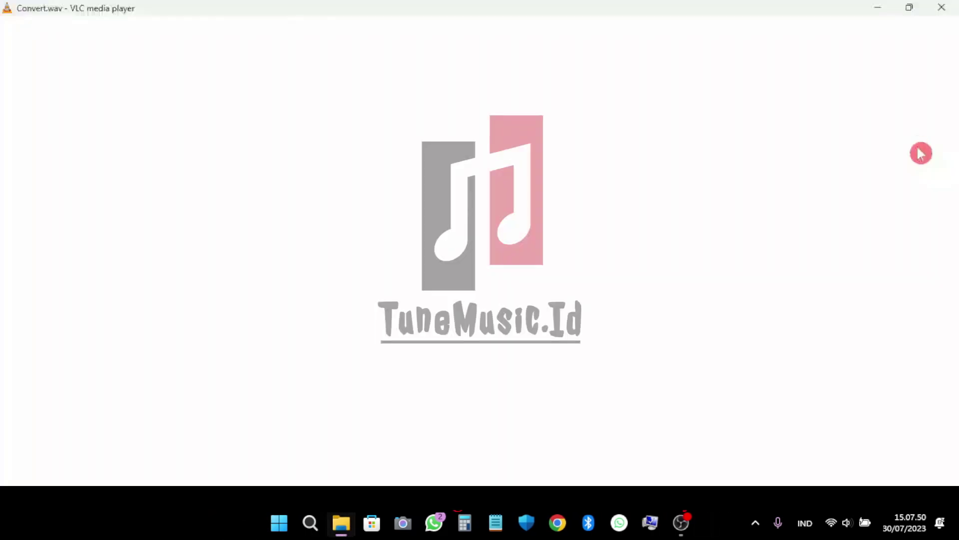
click(949, 7)
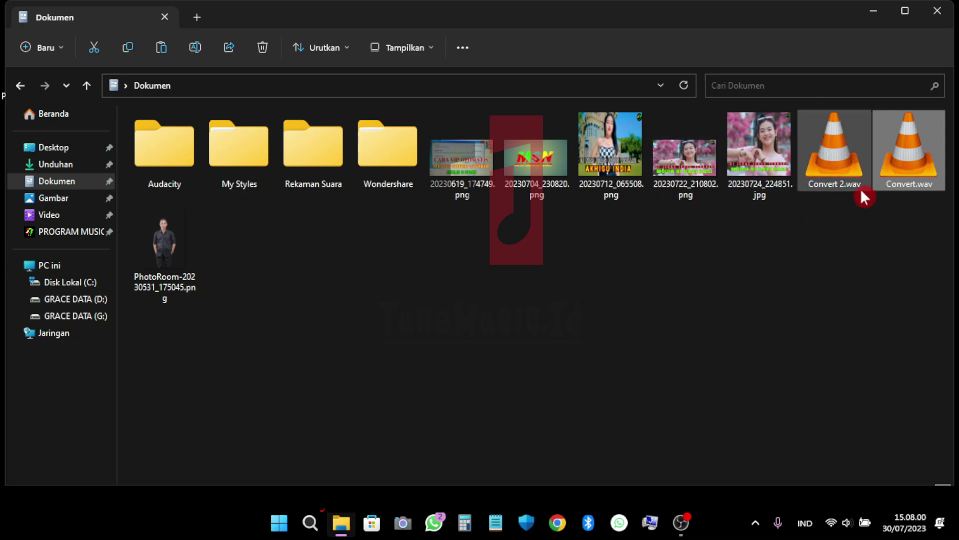
click(929, 12)
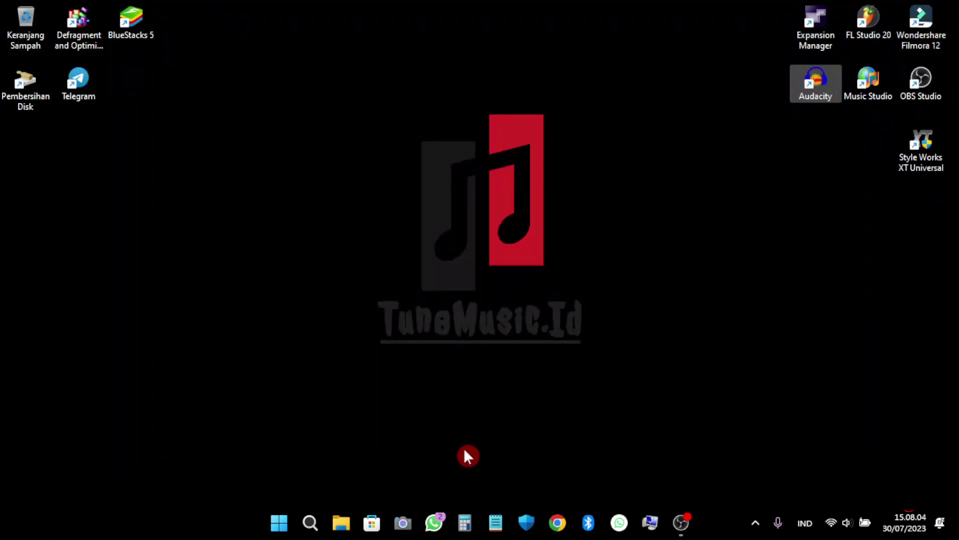
Refresh the desktop, launch Music Studio in a maximized window, and take a look at its virtual keyboard.
right_click(547, 162)
click(590, 257)
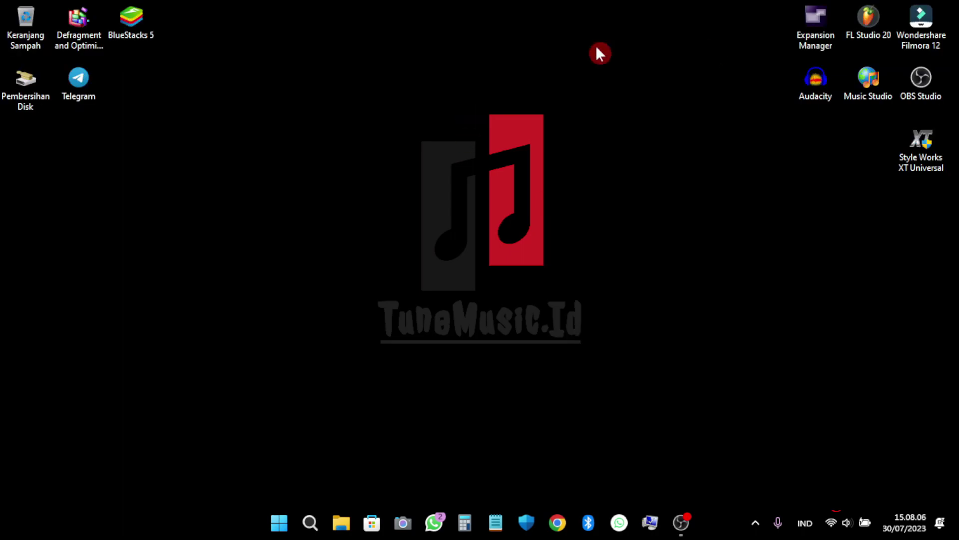
double_click(861, 75)
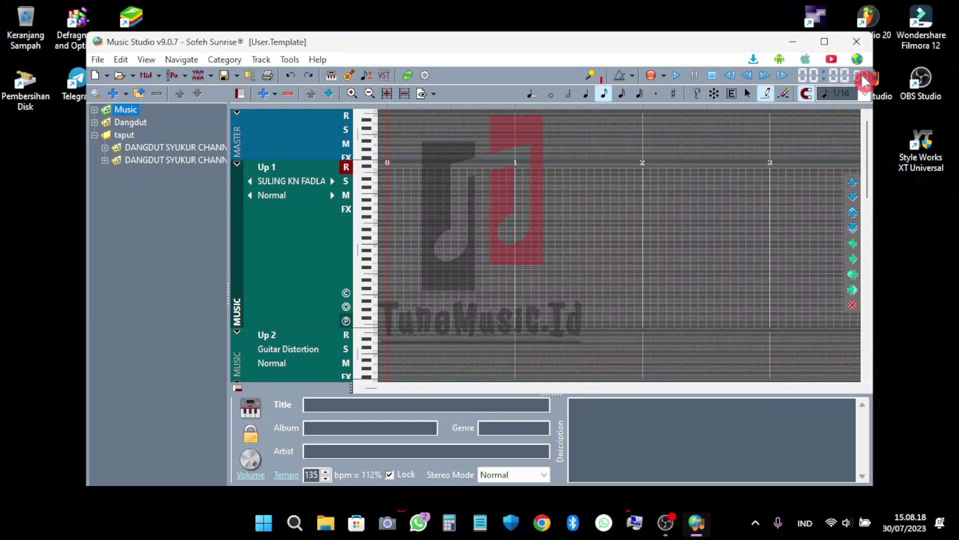
click(824, 42)
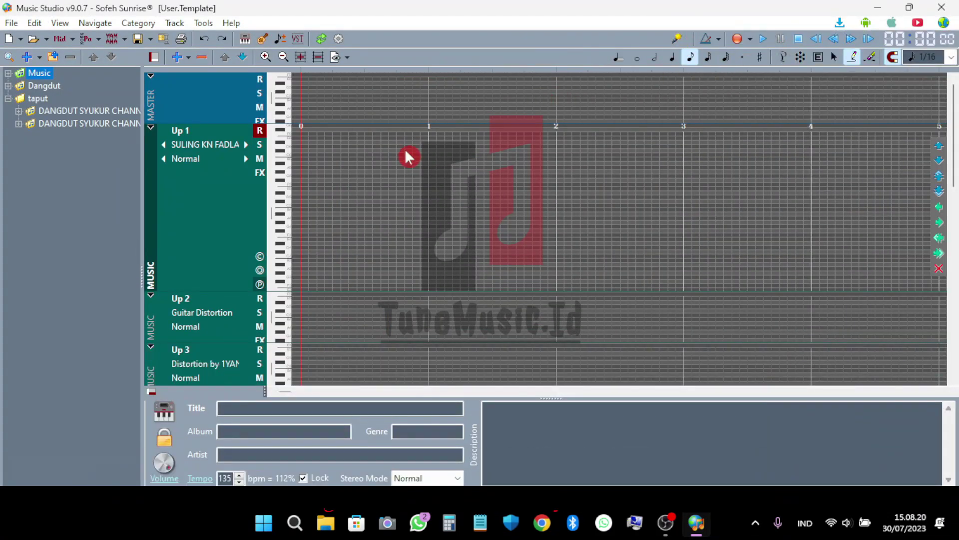
click(245, 39)
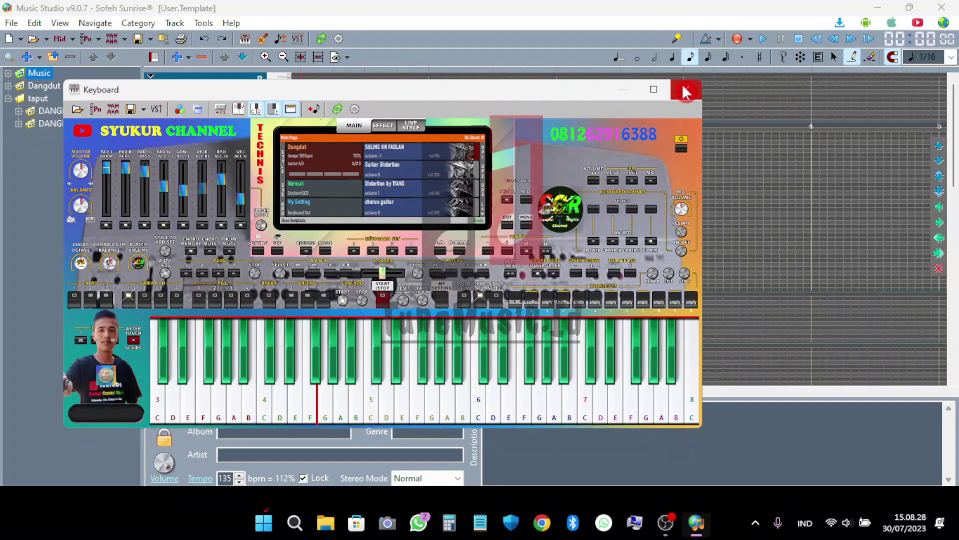
click(684, 91)
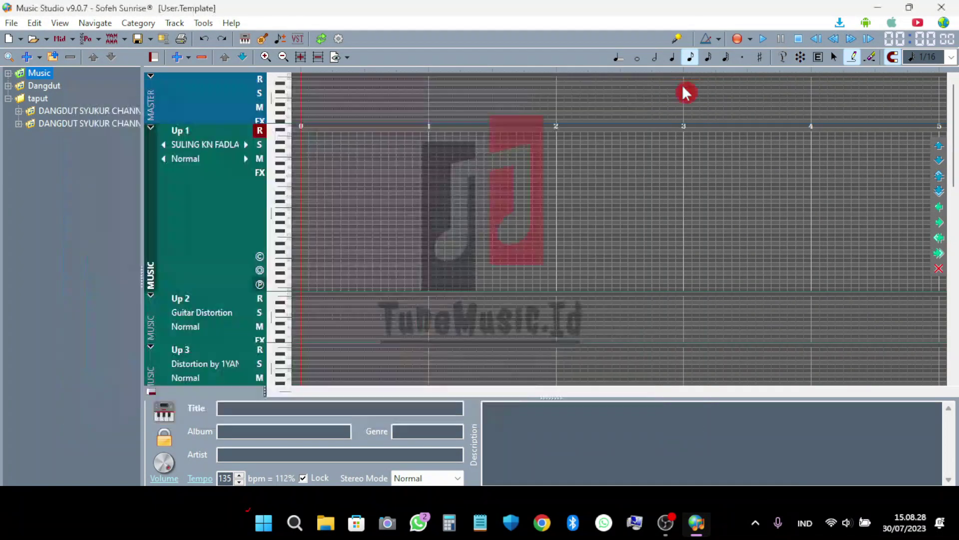
Import Convert 2.wav from the Dokumen folder as an audio file into the Instrument Manager and test it on the C (Do) key.
click(264, 40)
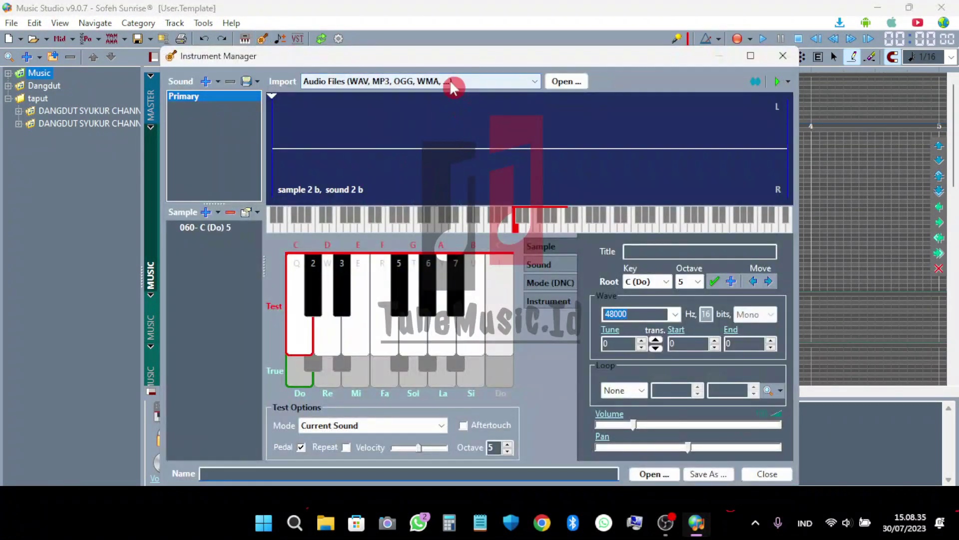
click(366, 80)
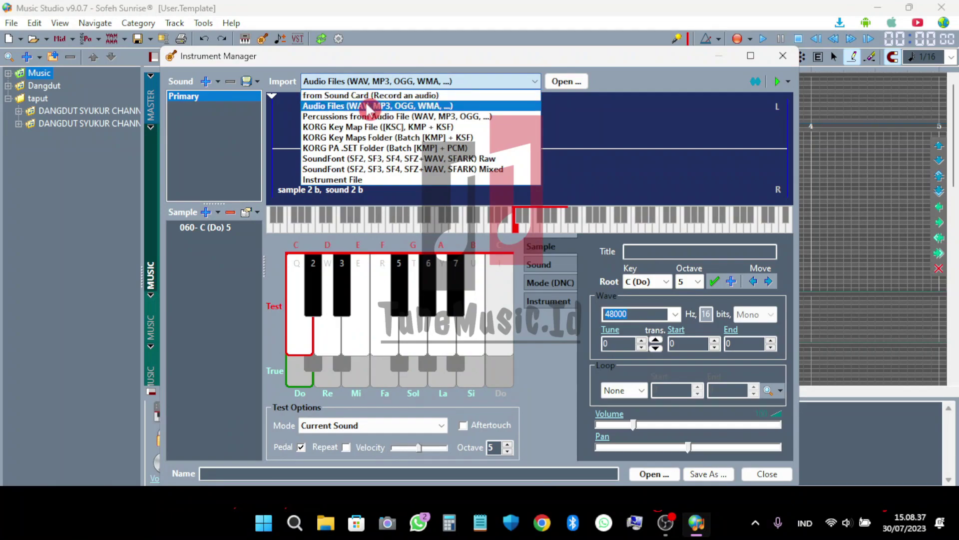
click(391, 106)
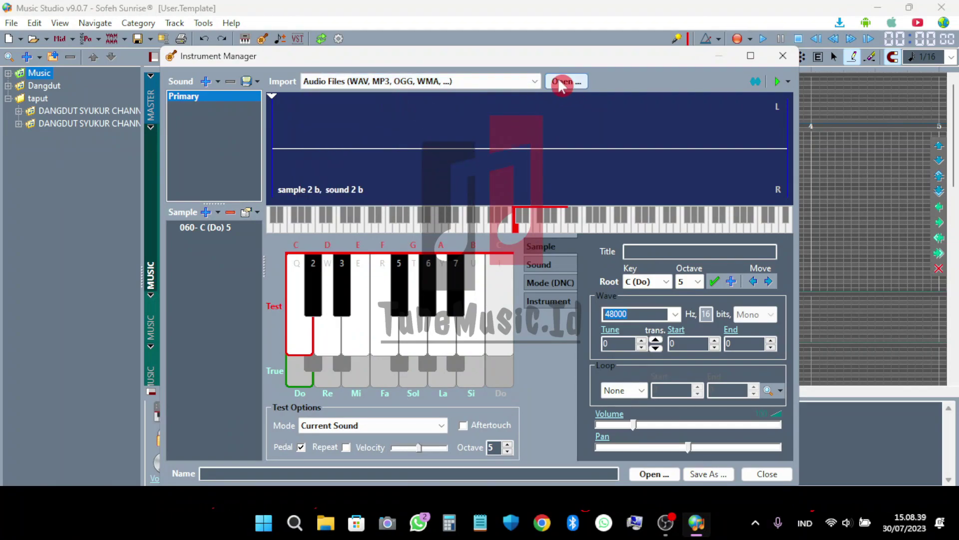
click(560, 83)
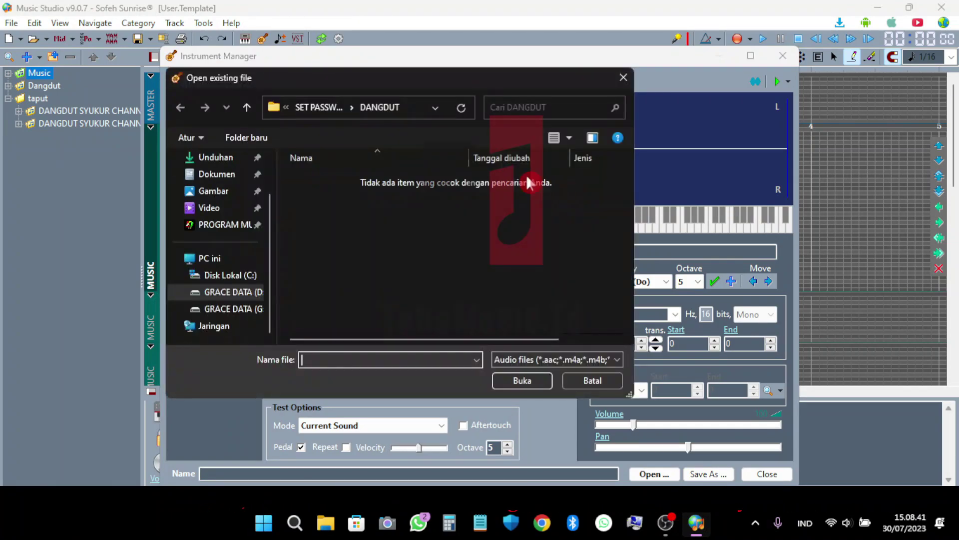
click(220, 175)
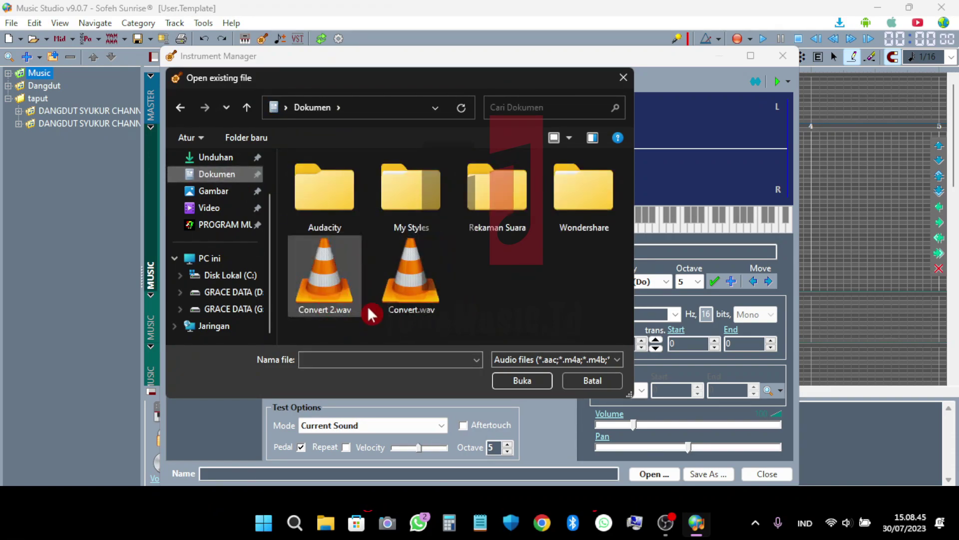
click(330, 298)
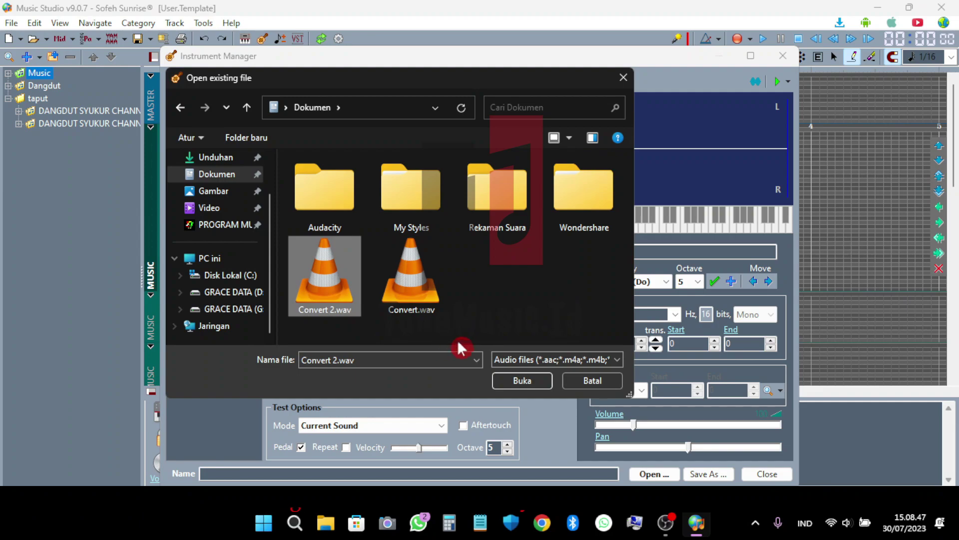
click(511, 383)
click(303, 339)
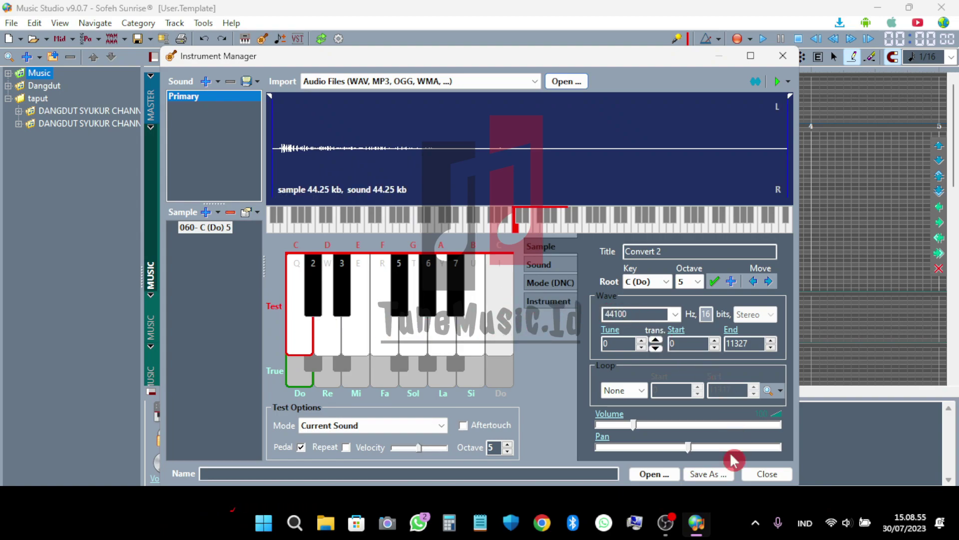
Save the imported sound as an instrument file named Convert 2 in the Dokumen folder and close the Instrument Manager.
click(710, 475)
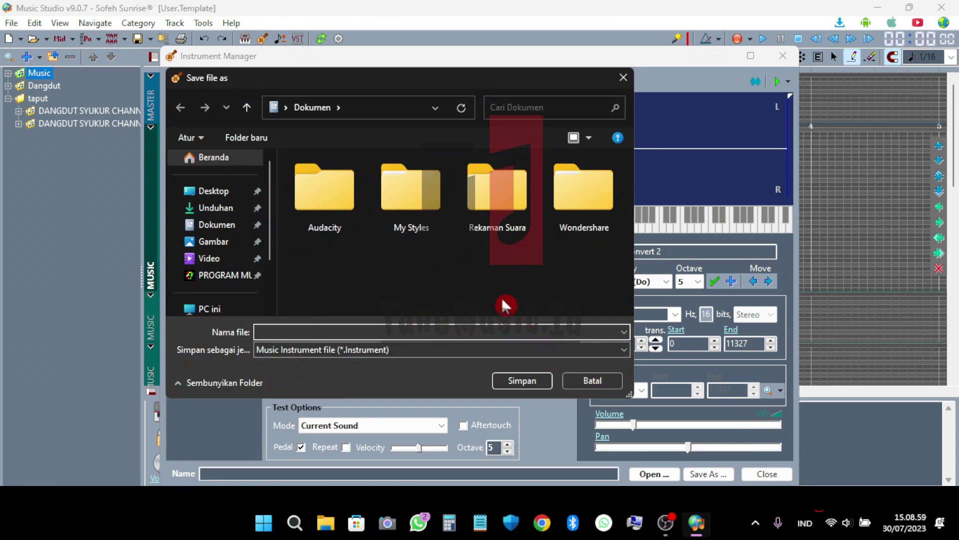
click(623, 78)
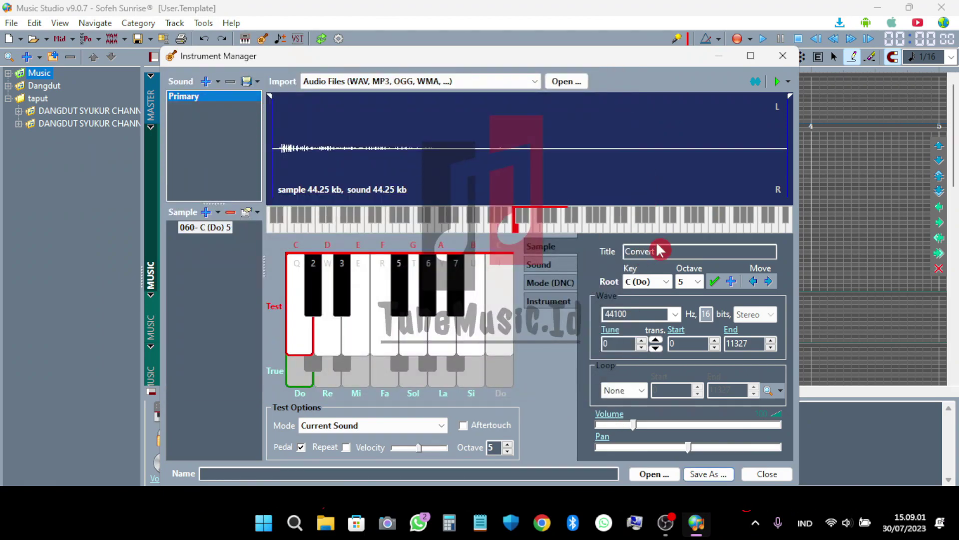
click(653, 247)
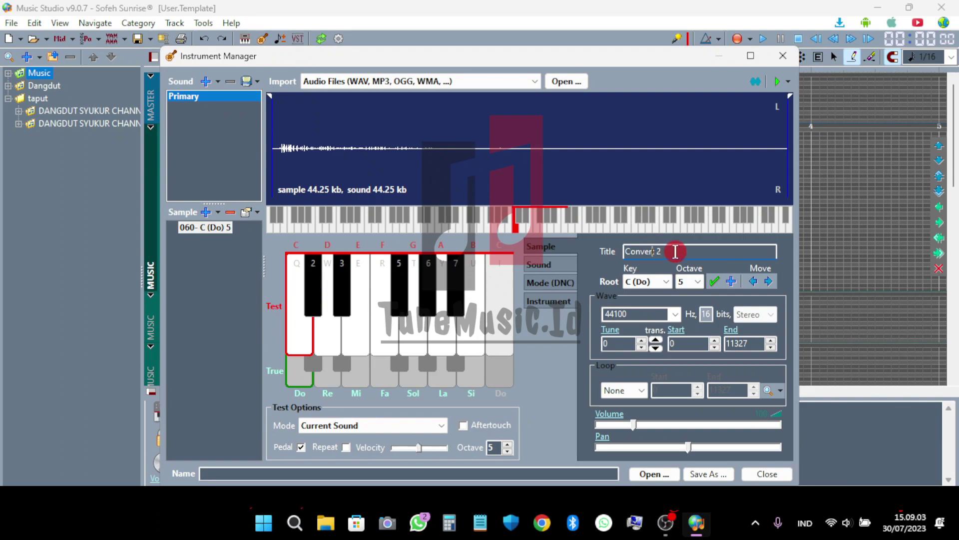
click(709, 473)
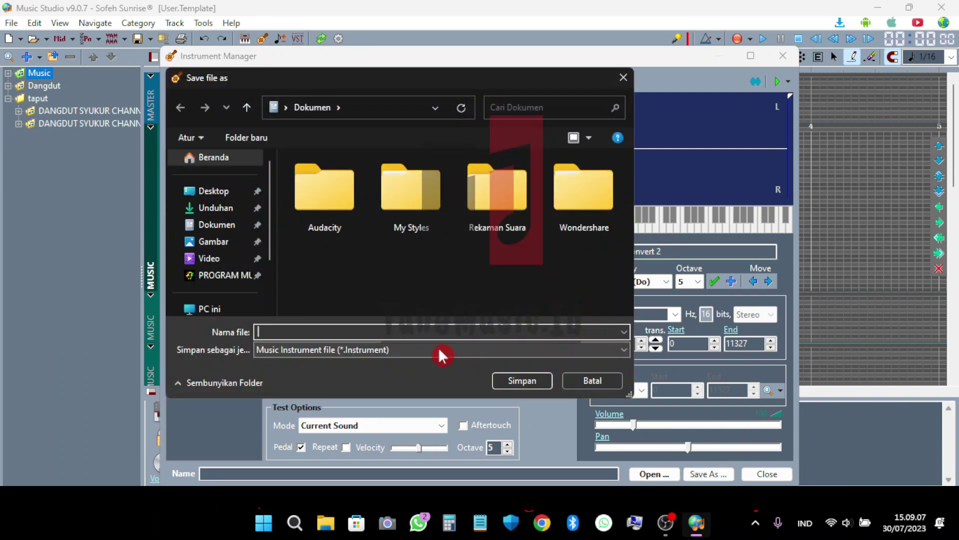
text(Convert 2)
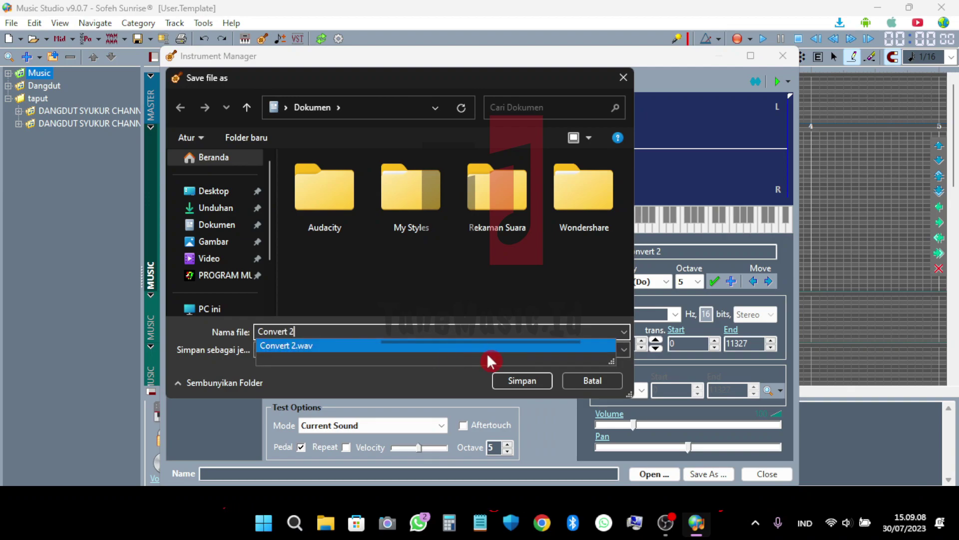
click(624, 353)
click(616, 352)
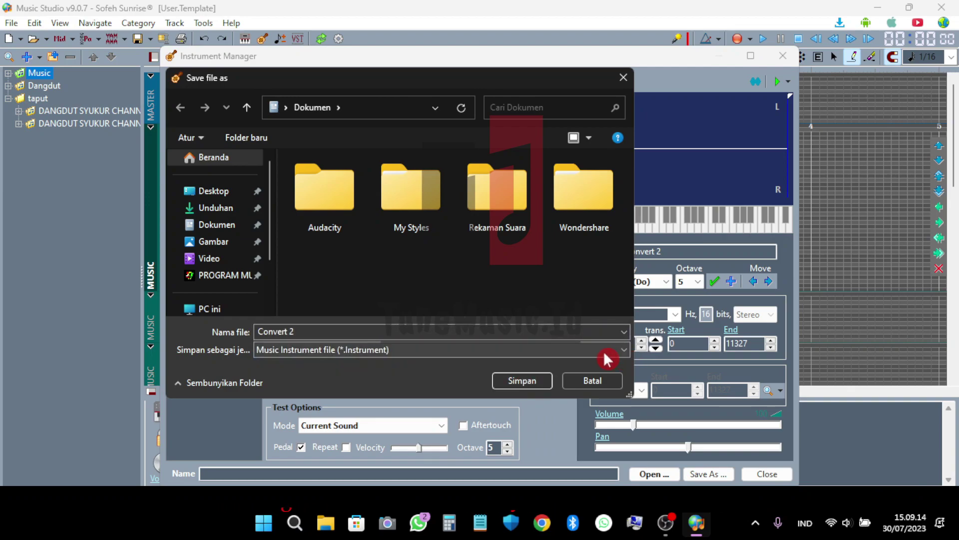
click(524, 384)
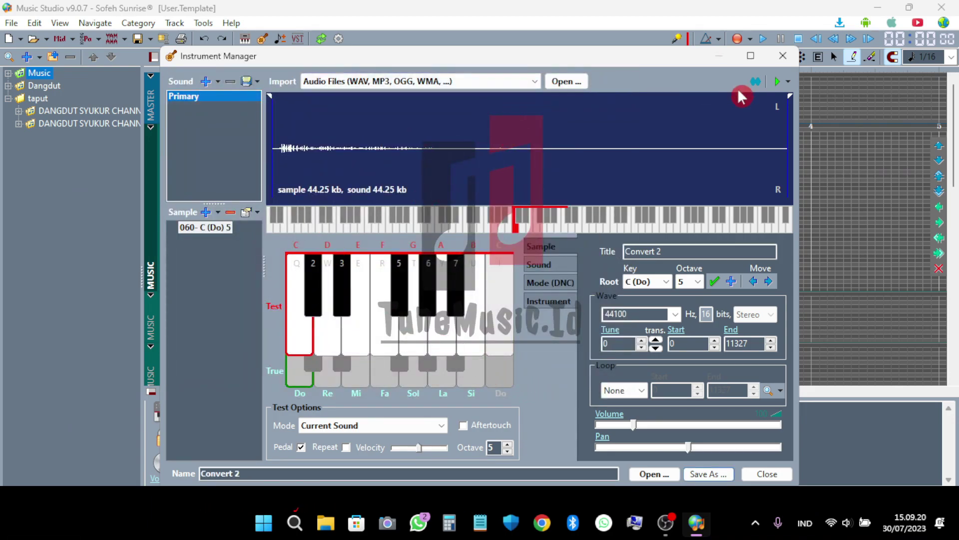
click(782, 60)
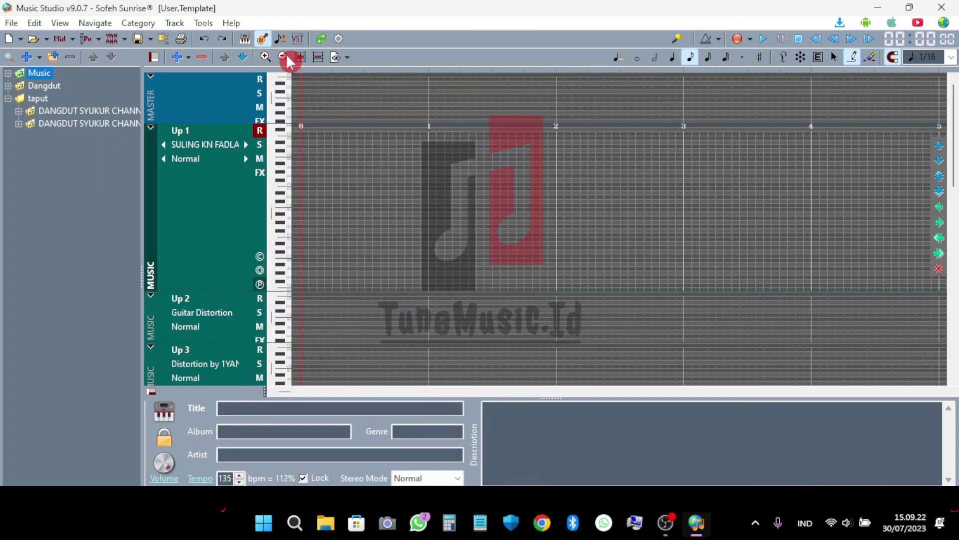
Reopen the Instrument Manager and import Convert.wav from the Dokumen folder as an audio file.
double_click(626, 158)
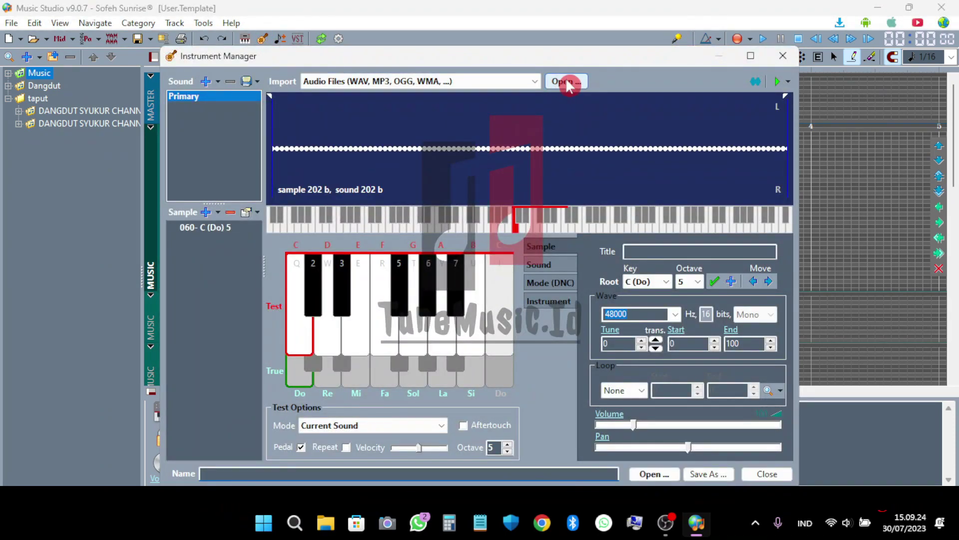
click(330, 82)
click(360, 82)
click(579, 82)
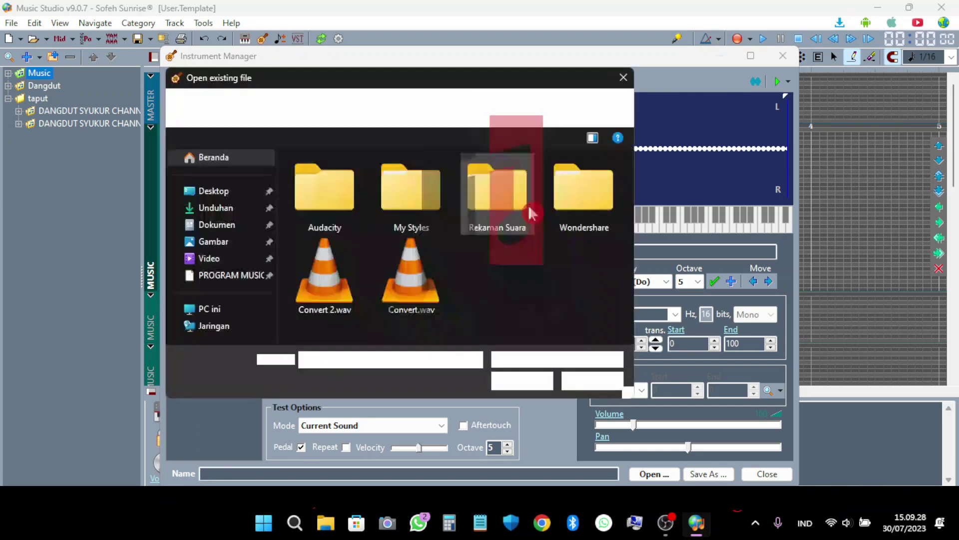
click(422, 283)
click(517, 379)
Save the sound as an instrument file named Convert in the Dokumen folder, then close the Instrument Manager and Music Studio.
click(677, 251)
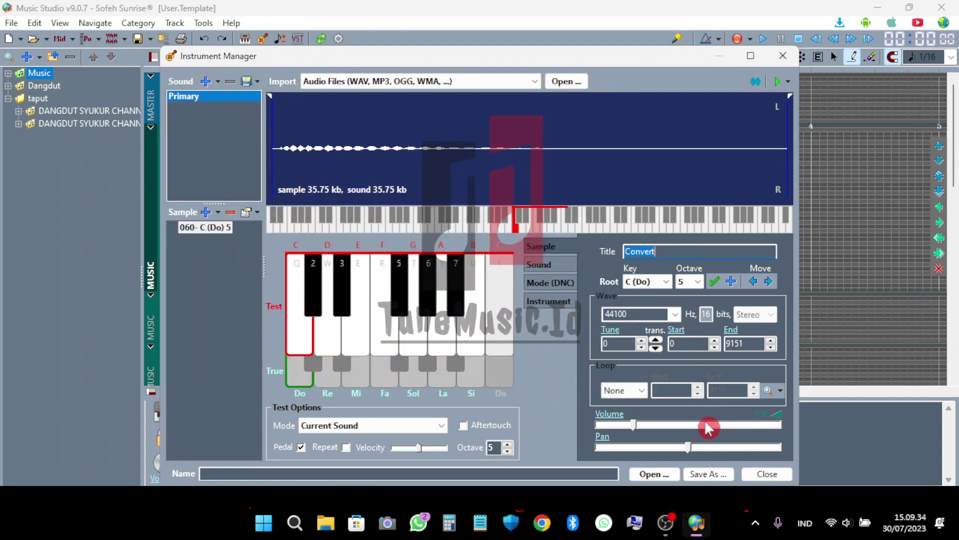
click(707, 476)
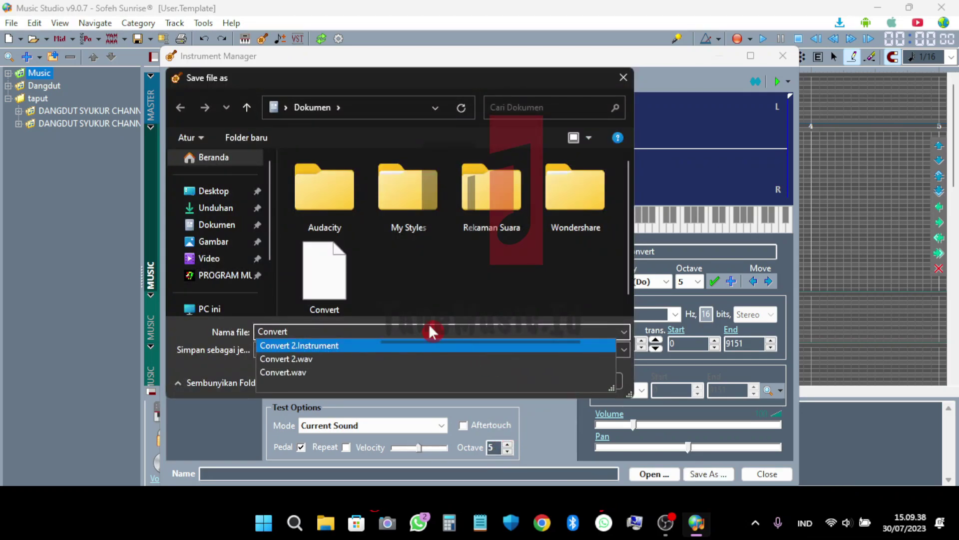
click(432, 332)
click(523, 382)
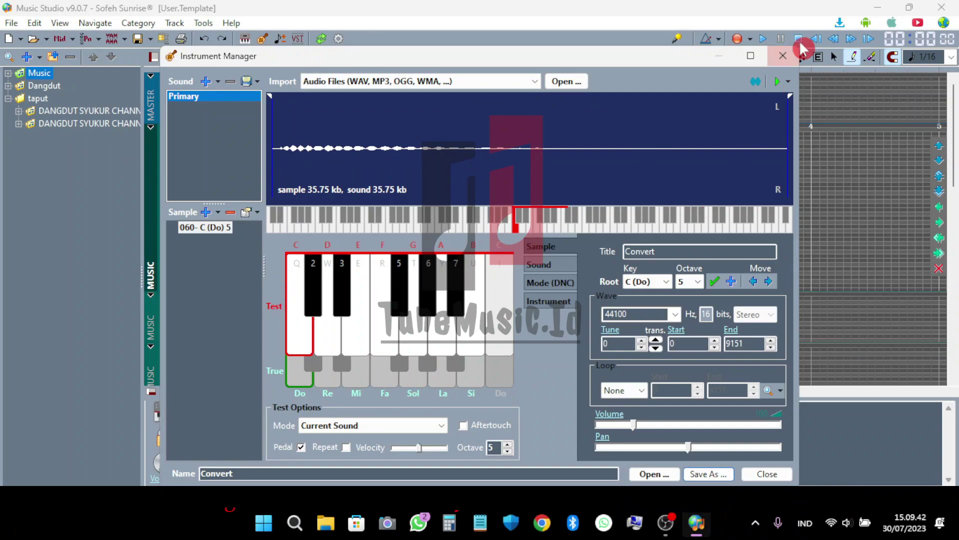
click(783, 55)
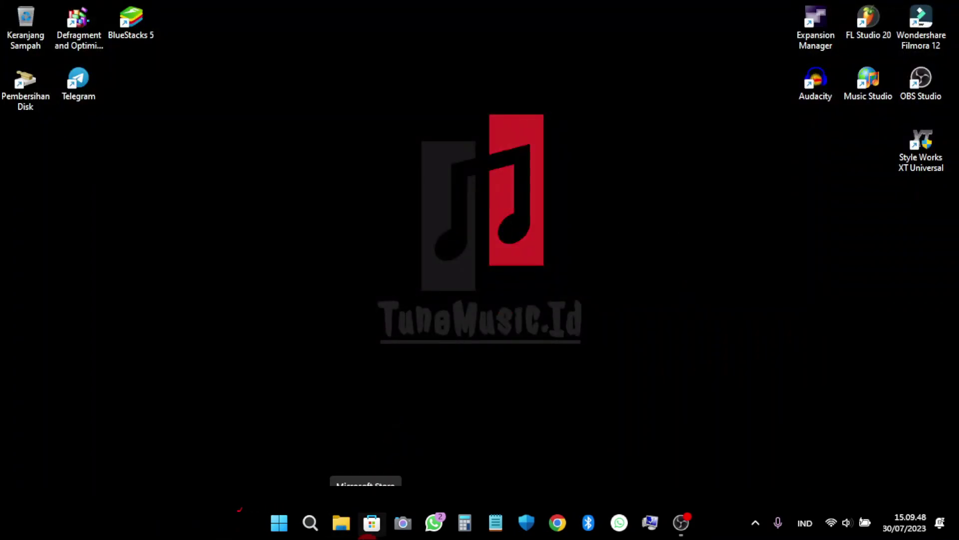
Switch to File Explorer, check the Dokumen folder for the two saved instrument files, and close the window.
click(341, 523)
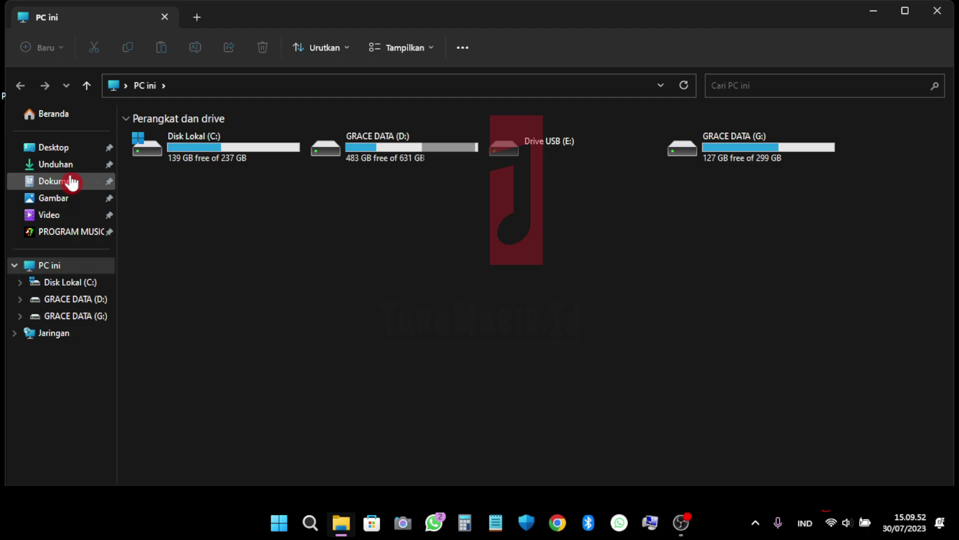
click(72, 182)
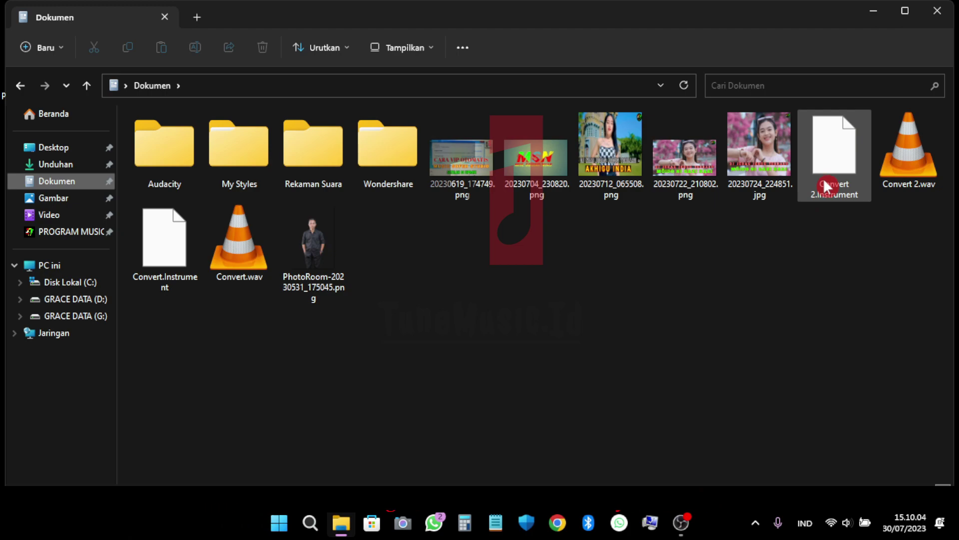
click(933, 15)
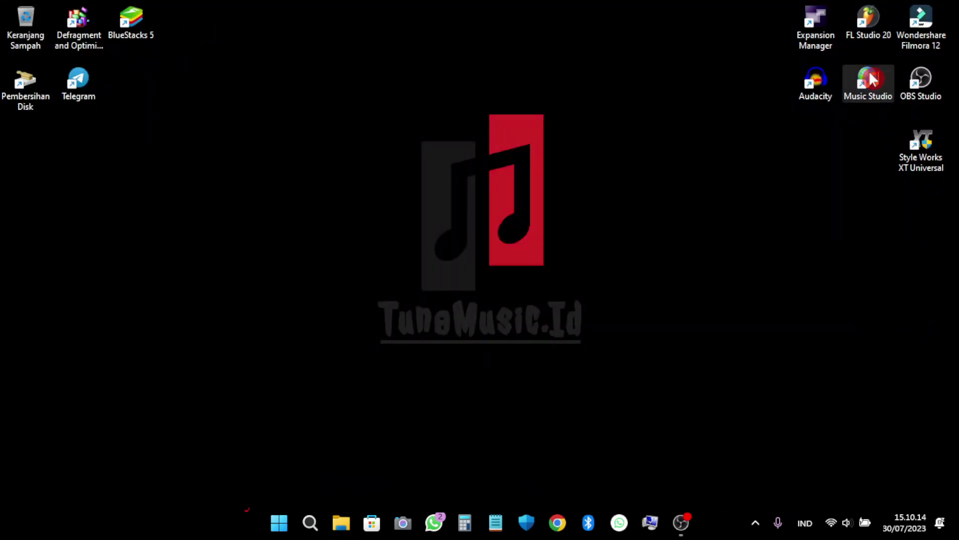
Launch Music Studio and load Convert 2.Instrument from the Dokumen folder as the instrument of the Up 1 track.
double_click(872, 78)
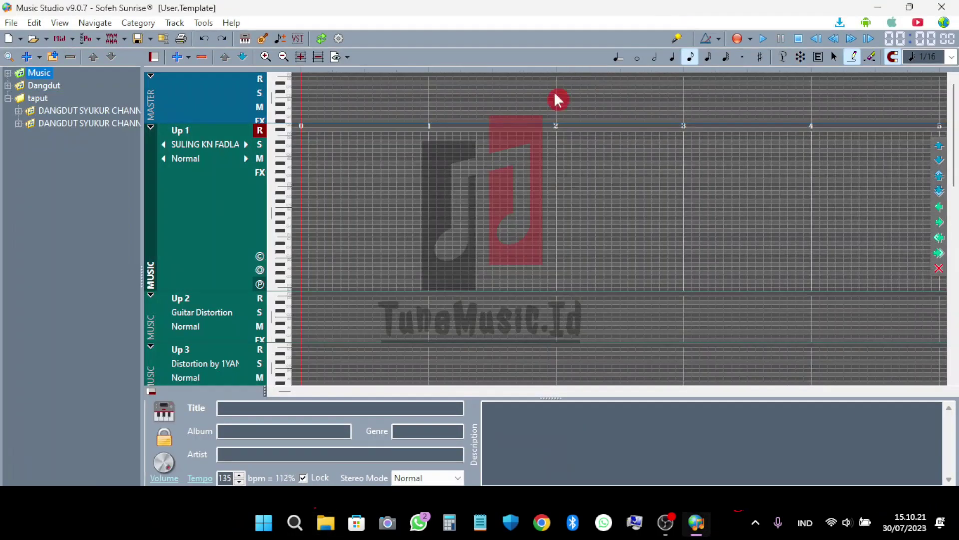
click(207, 148)
scroll(208, 270, up, 6)
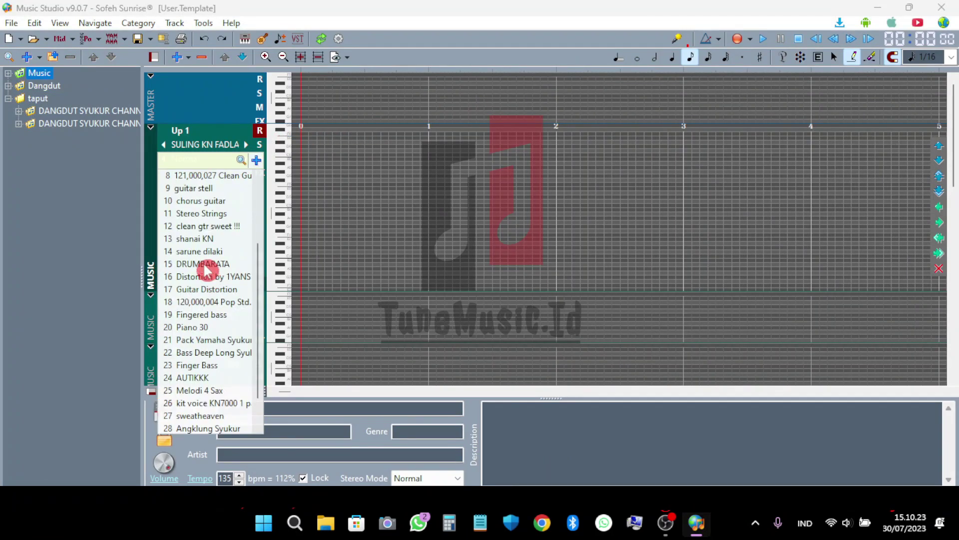
click(256, 159)
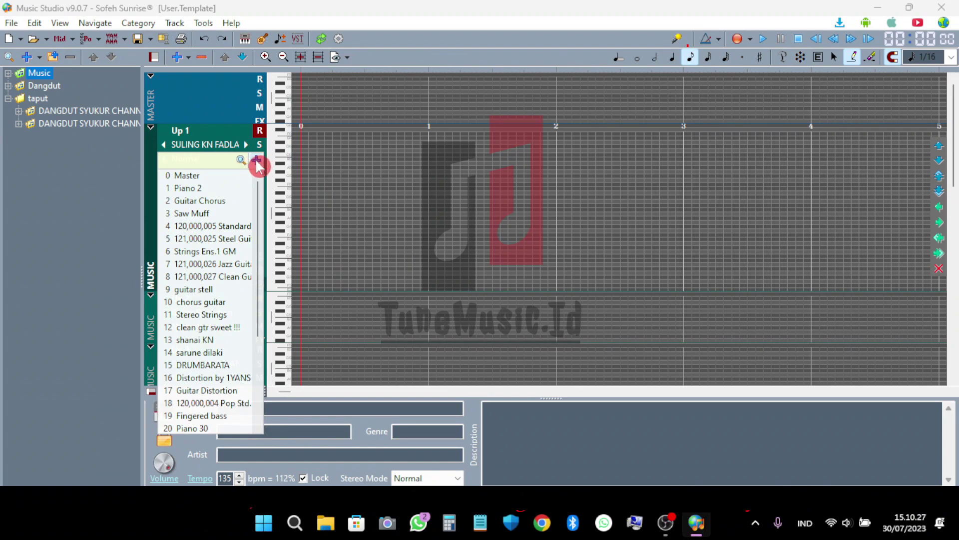
click(156, 181)
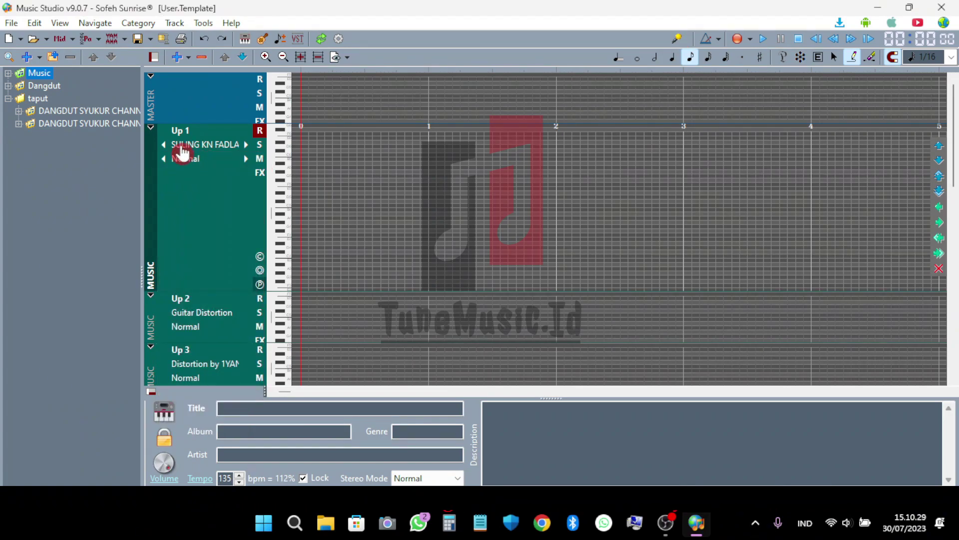
click(182, 152)
scroll(240, 195, up, 3)
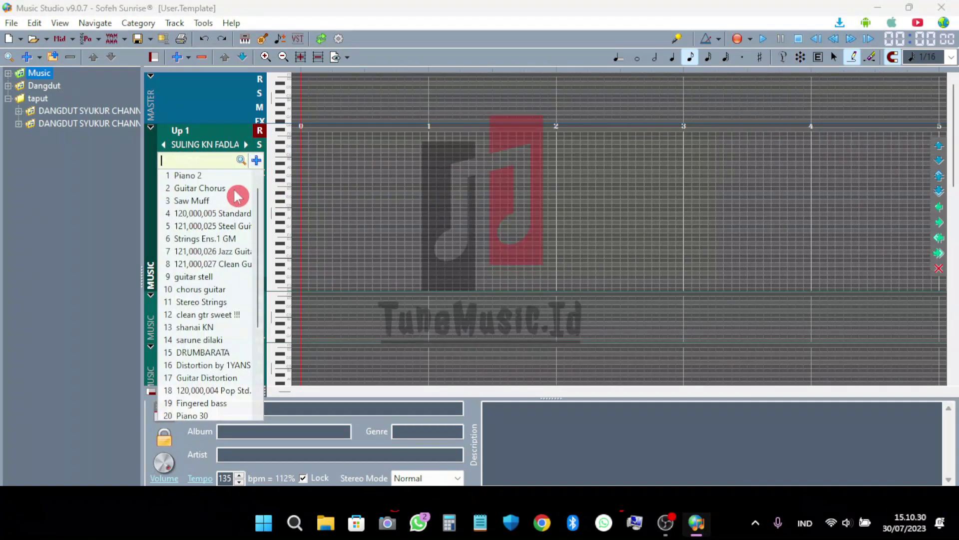
click(256, 160)
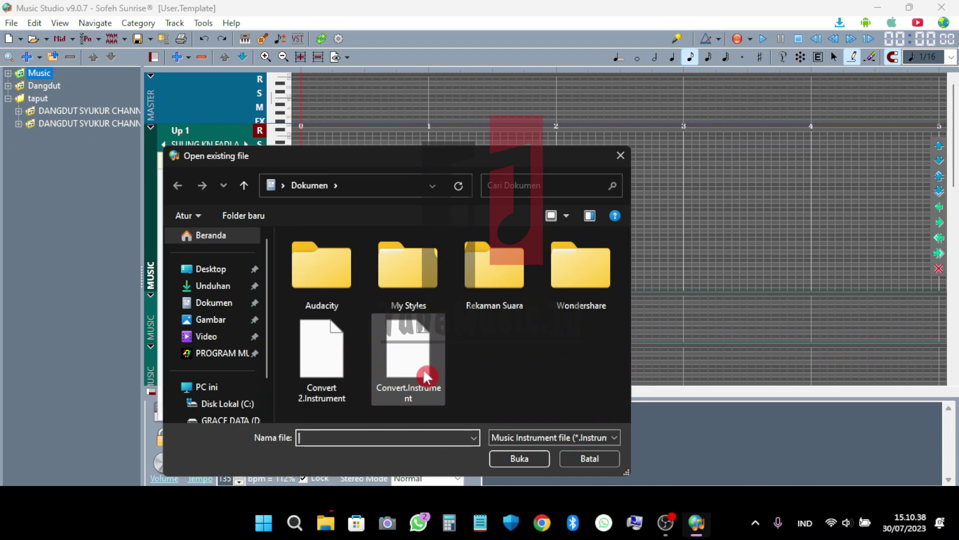
click(347, 366)
click(519, 458)
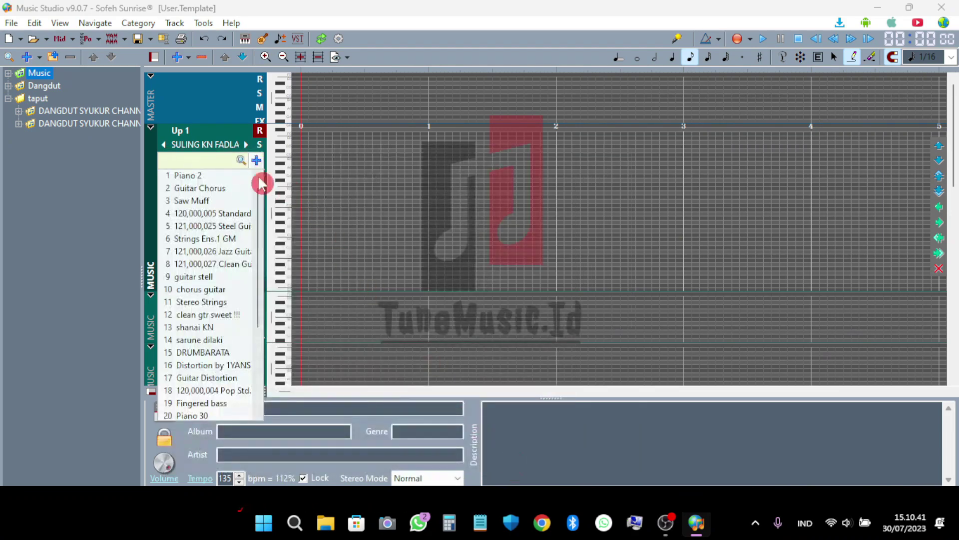
click(278, 200)
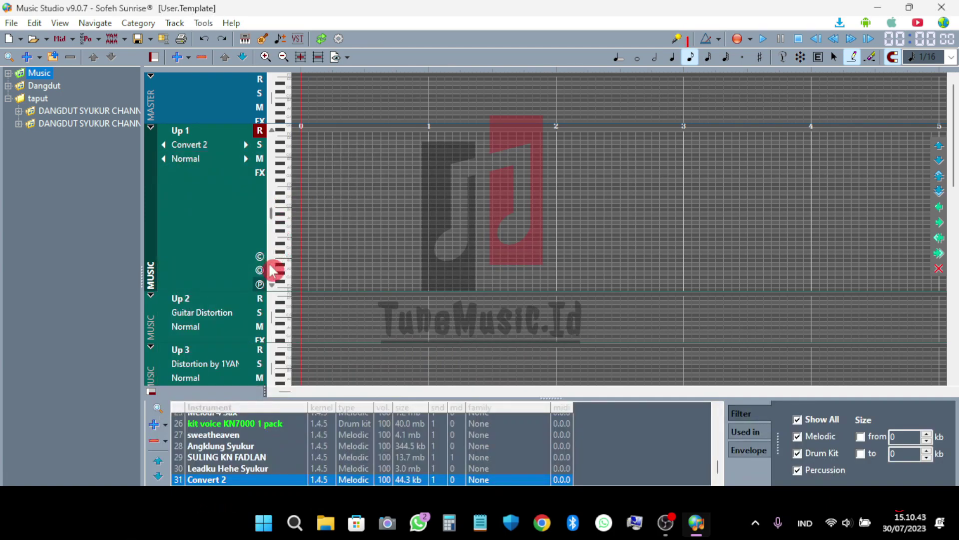
Enlarge the Up 1 track and audition its Convert 2 instrument on piano keys in several octaves.
double_click(293, 178)
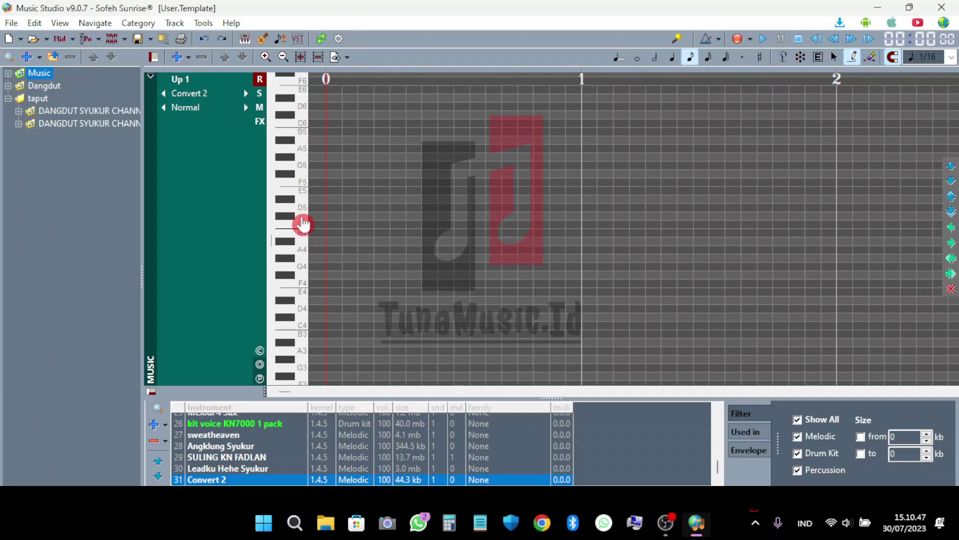
scroll(301, 210, up, 3)
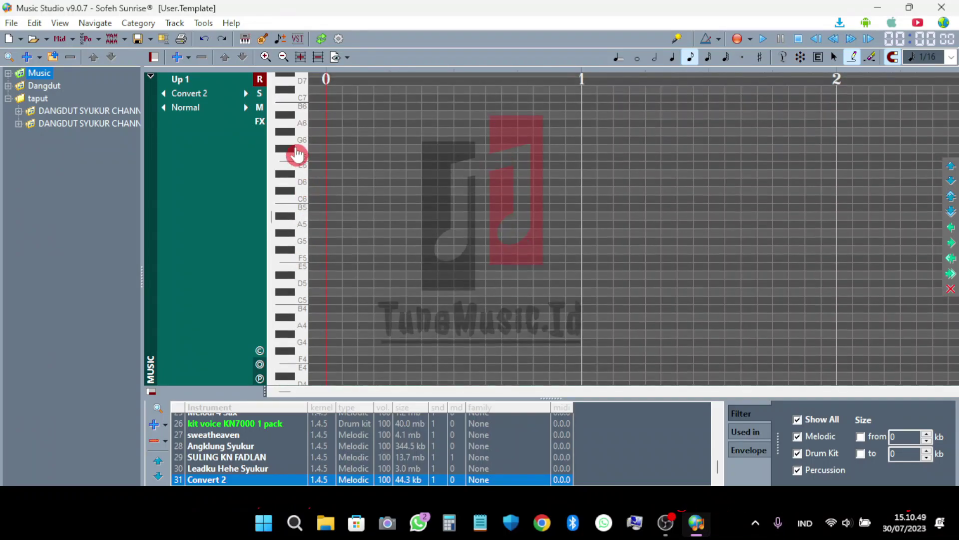
scroll(302, 150, down, 2)
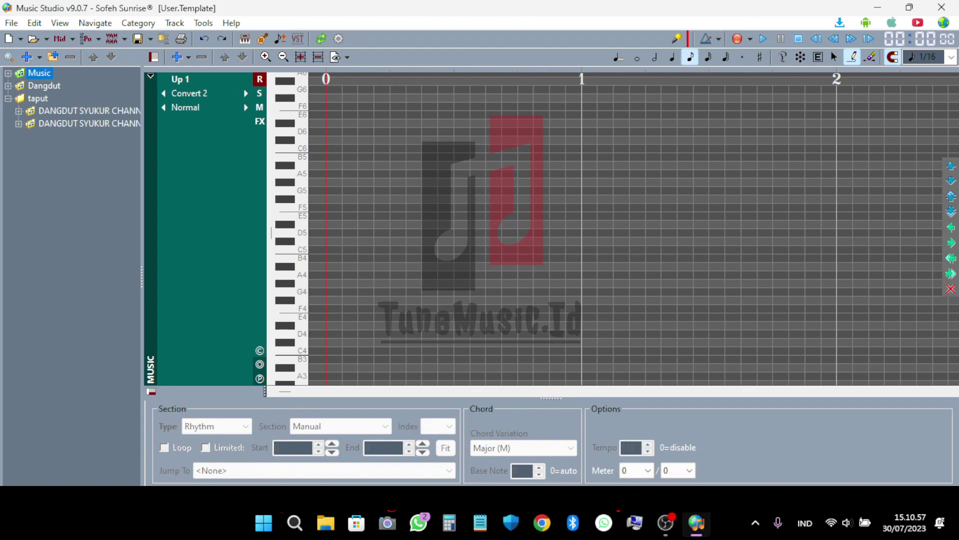
Set the Up 1 track's Pedal Mode to Always Off and audition the piano keys again.
click(208, 435)
click(208, 458)
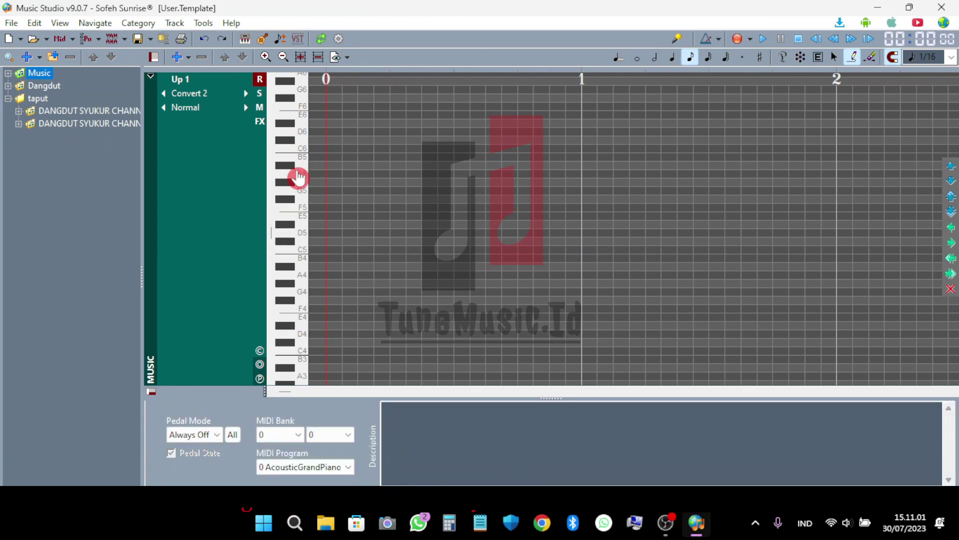
scroll(297, 215, up, 3)
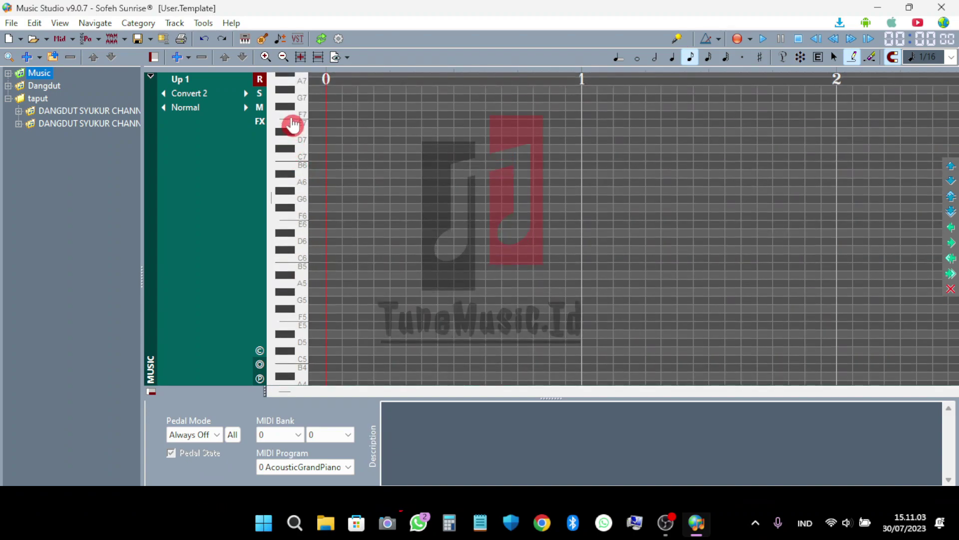
scroll(295, 132, down, 2)
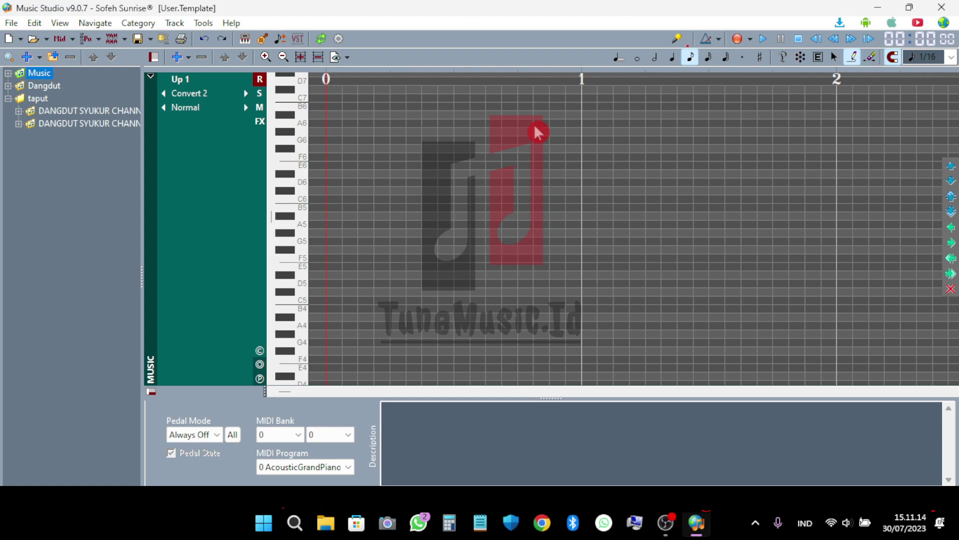
Close Music Studio and refresh the desktop twice.
click(941, 8)
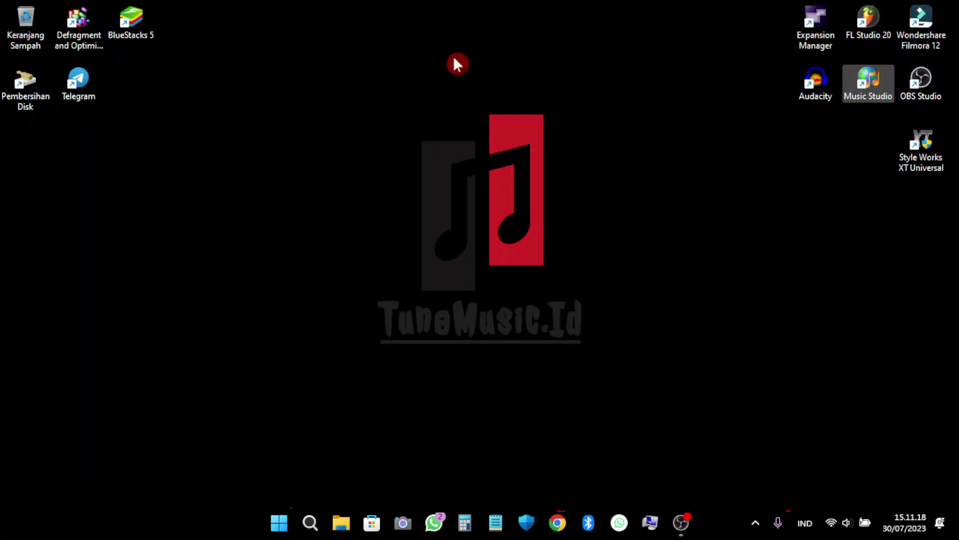
right_click(454, 58)
click(510, 122)
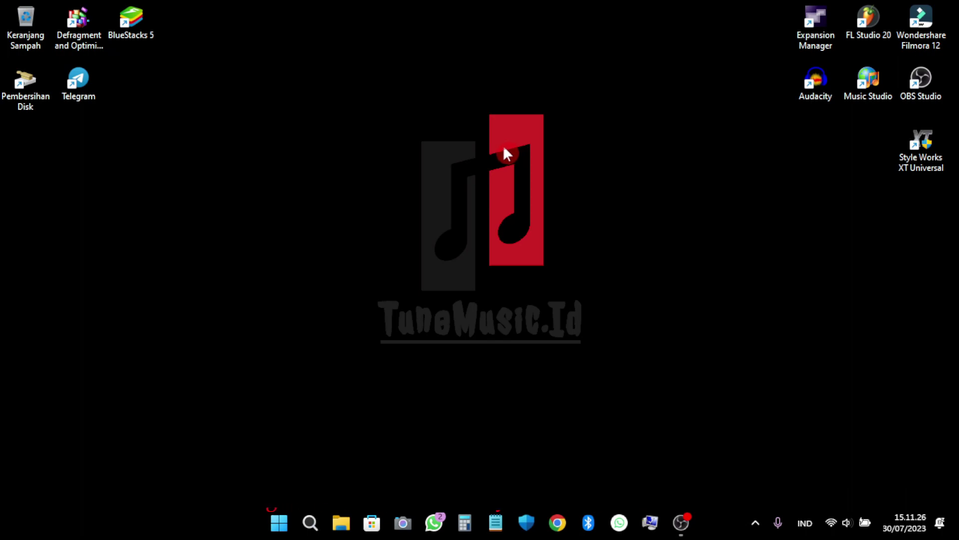
right_click(336, 80)
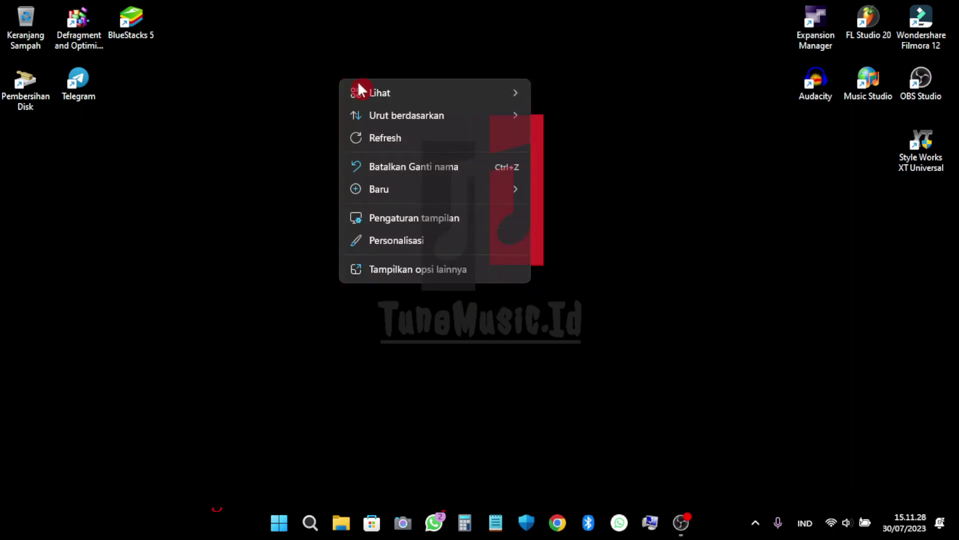
click(385, 134)
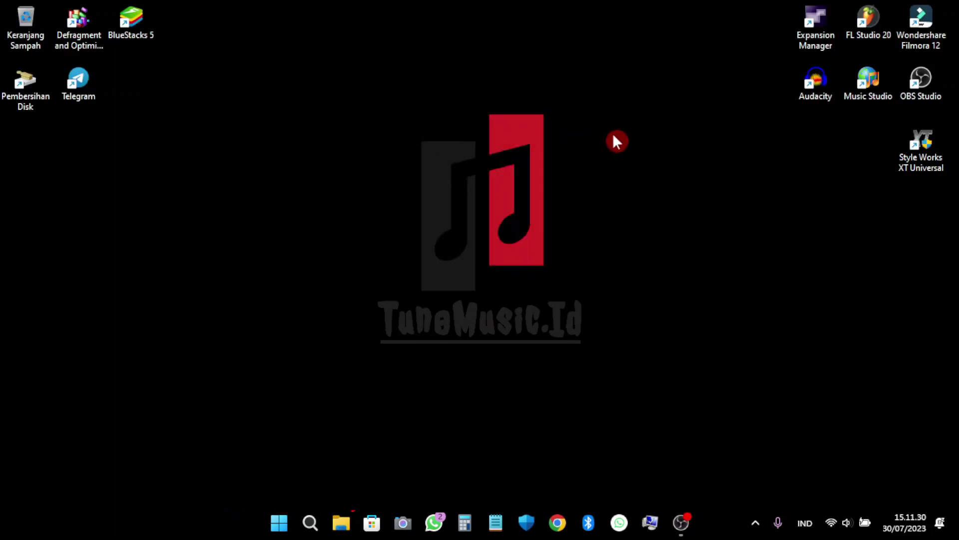